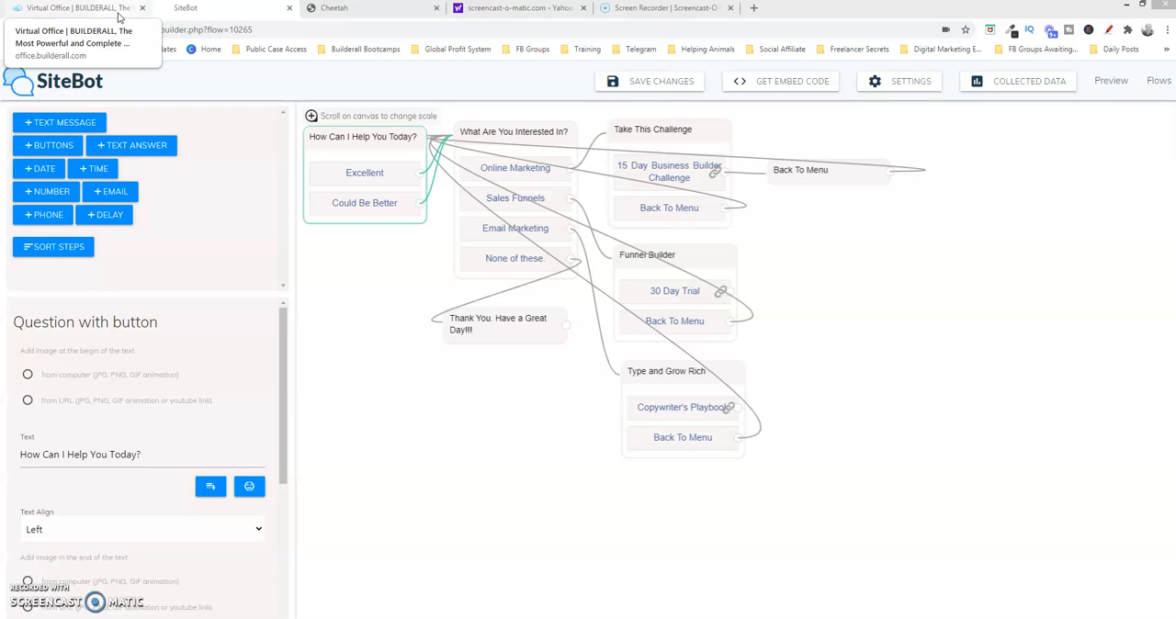
Open the Professional Website Bot app from the Builderall virtual office
right_click(118, 16)
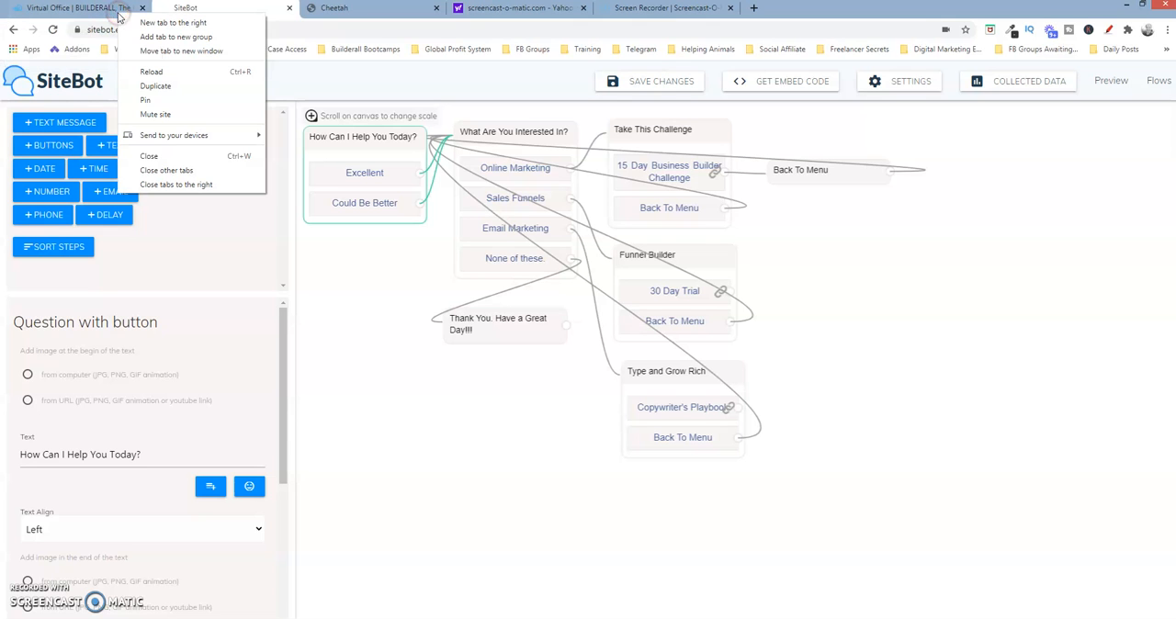
click(108, 15)
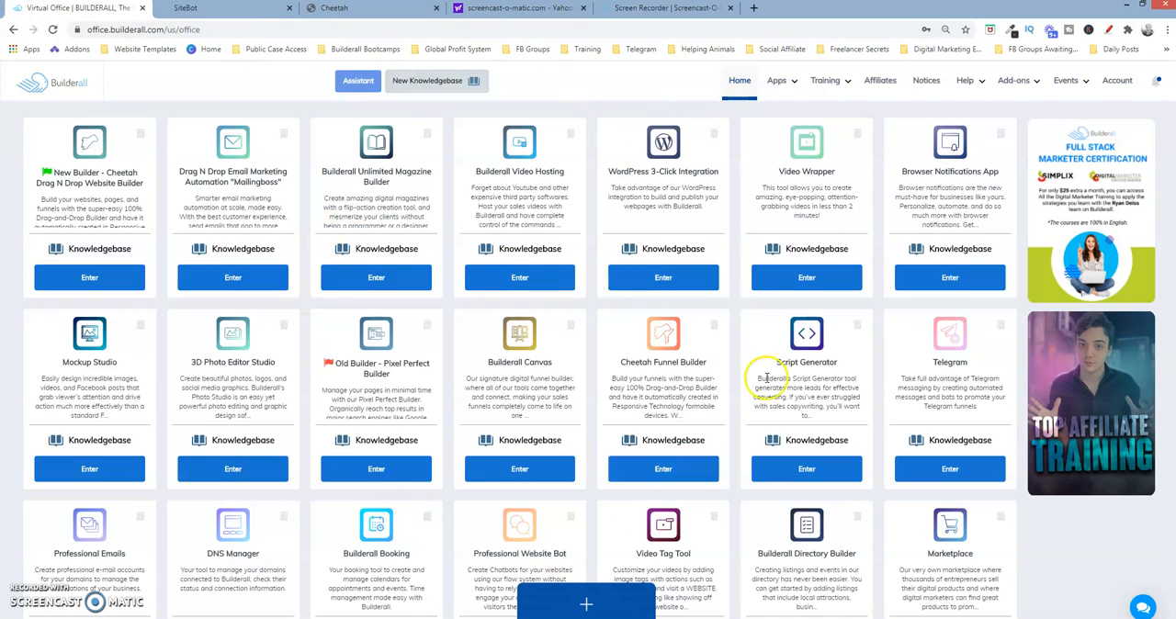
click(778, 79)
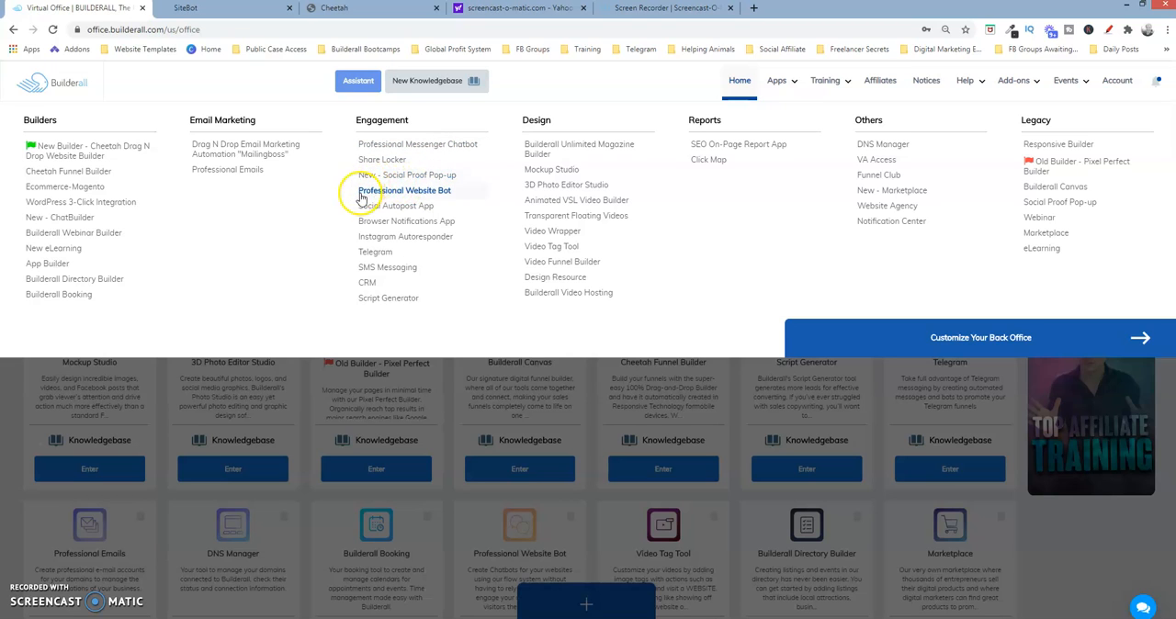
click(428, 195)
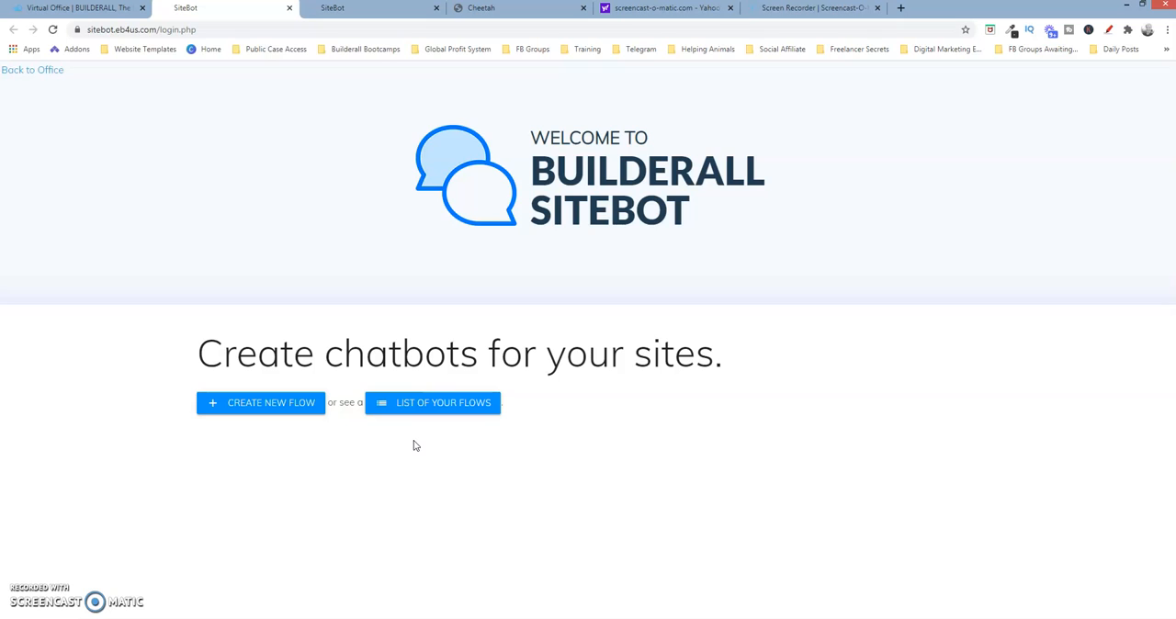
Create a new chatbot flow named "Website Chatbot"
click(290, 404)
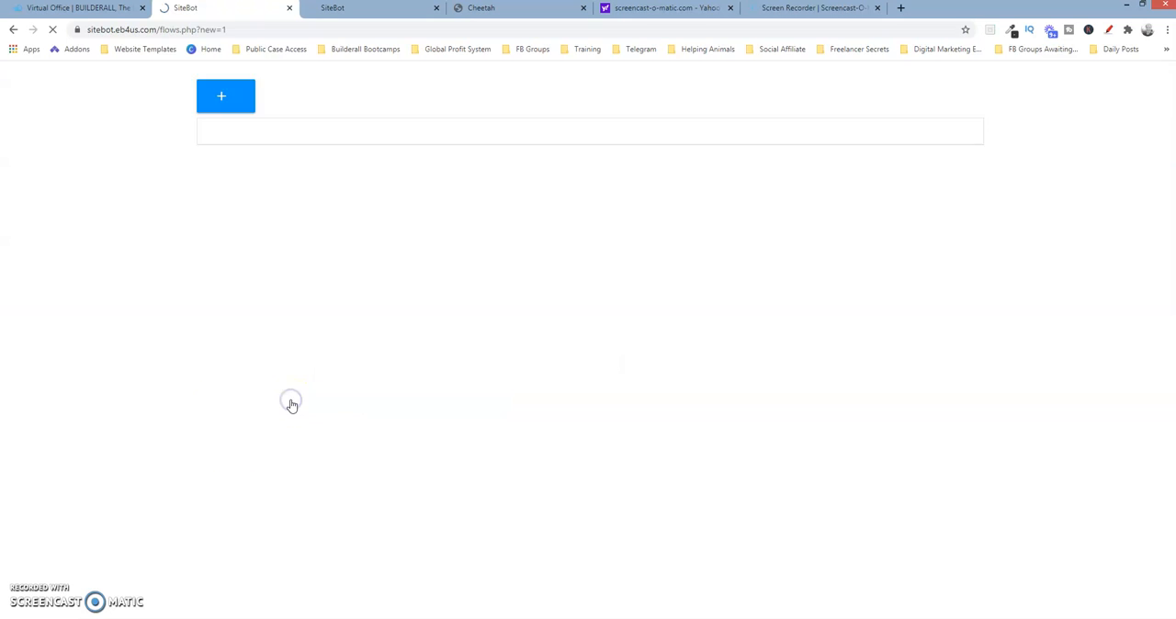
click(310, 198)
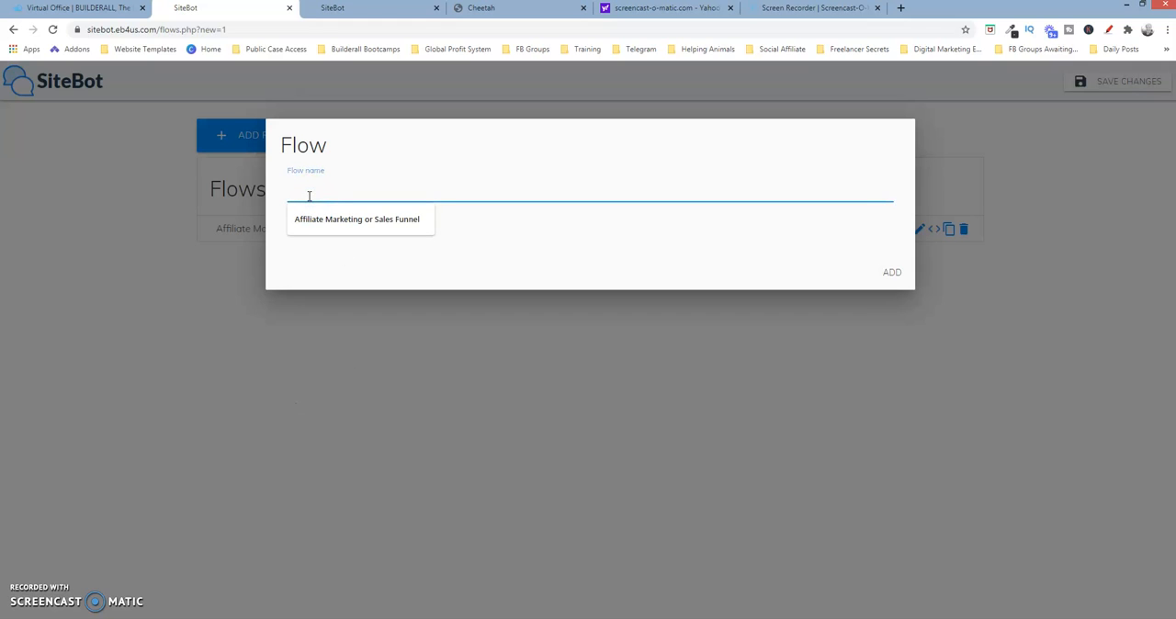
text(Website )
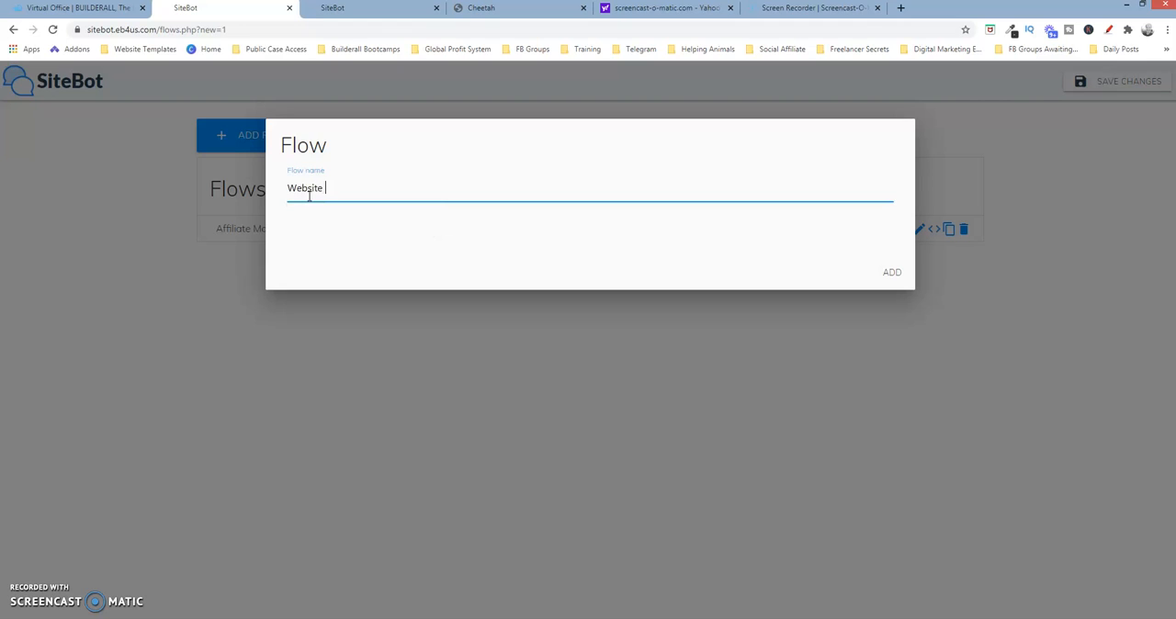
text(Chatbot)
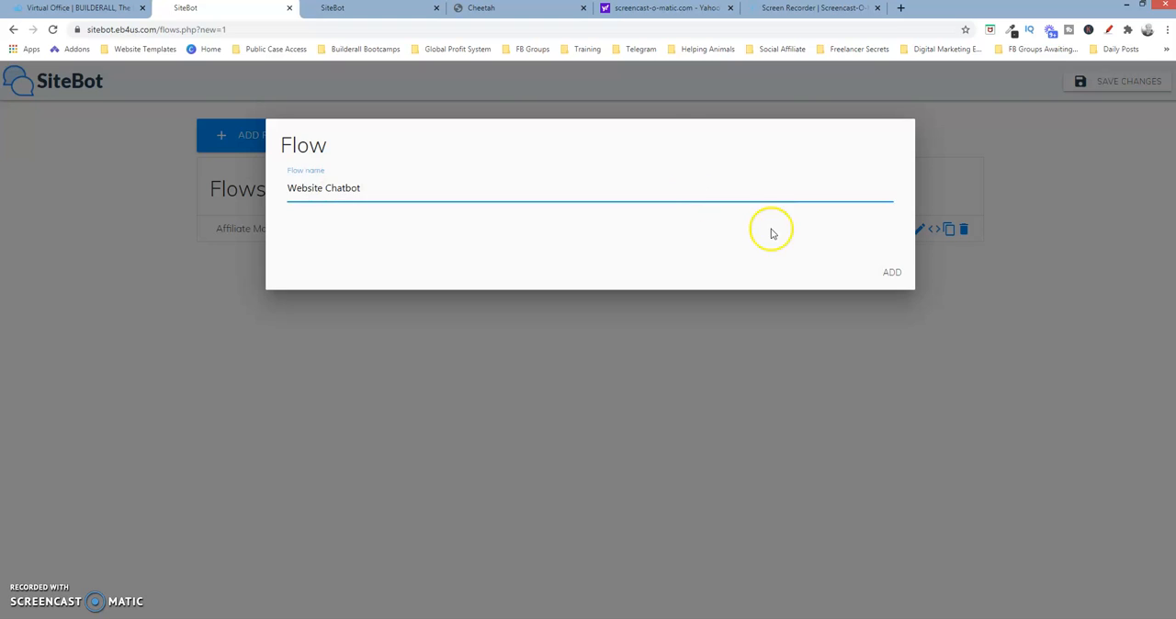
click(892, 271)
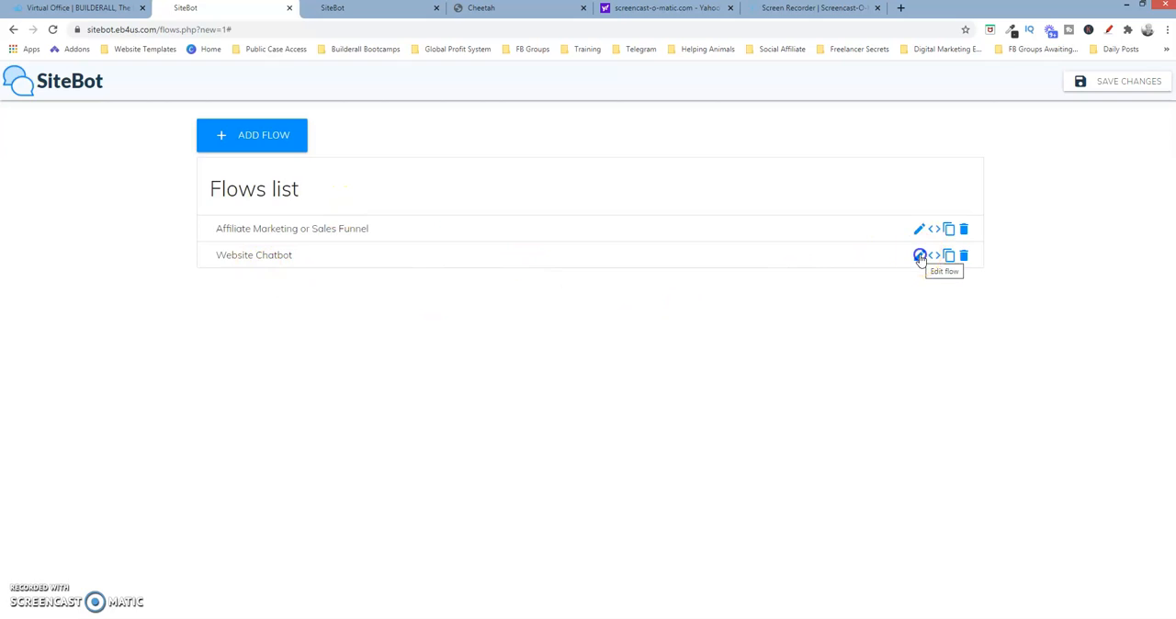
Review the name and the embed code of the Website Chatbot flow
click(920, 257)
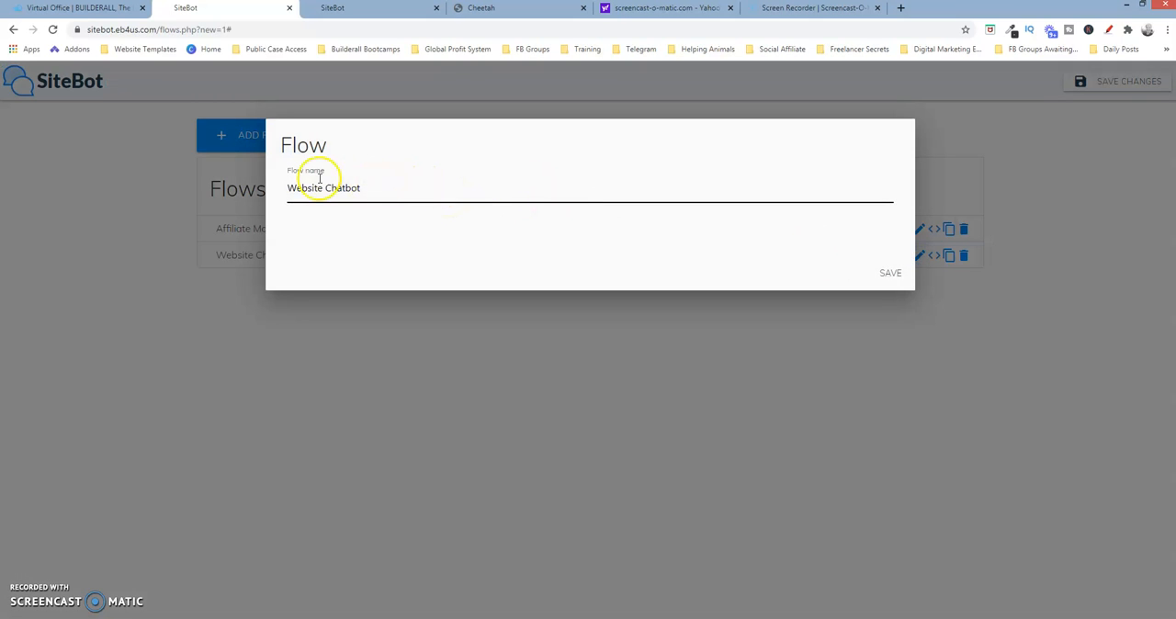
click(884, 273)
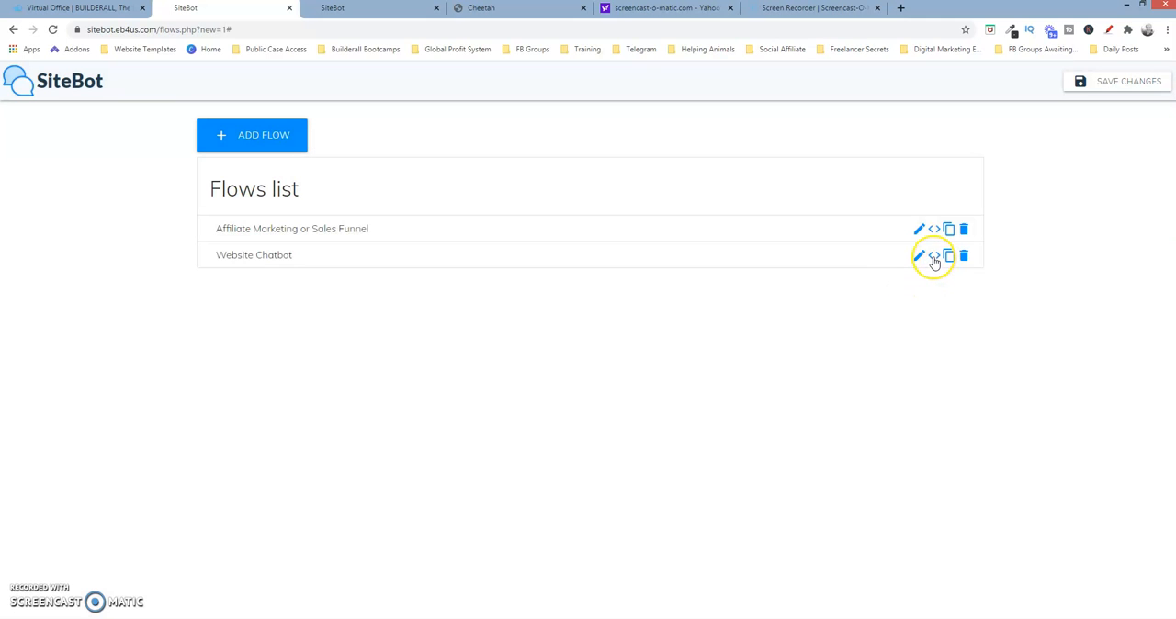
click(934, 259)
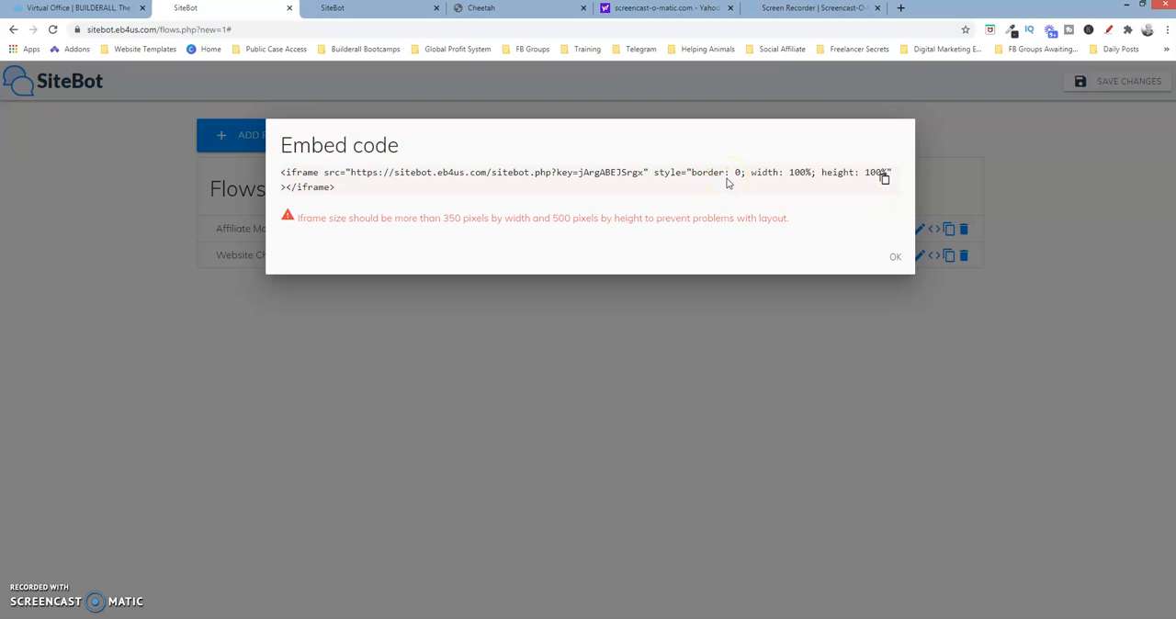
click(892, 257)
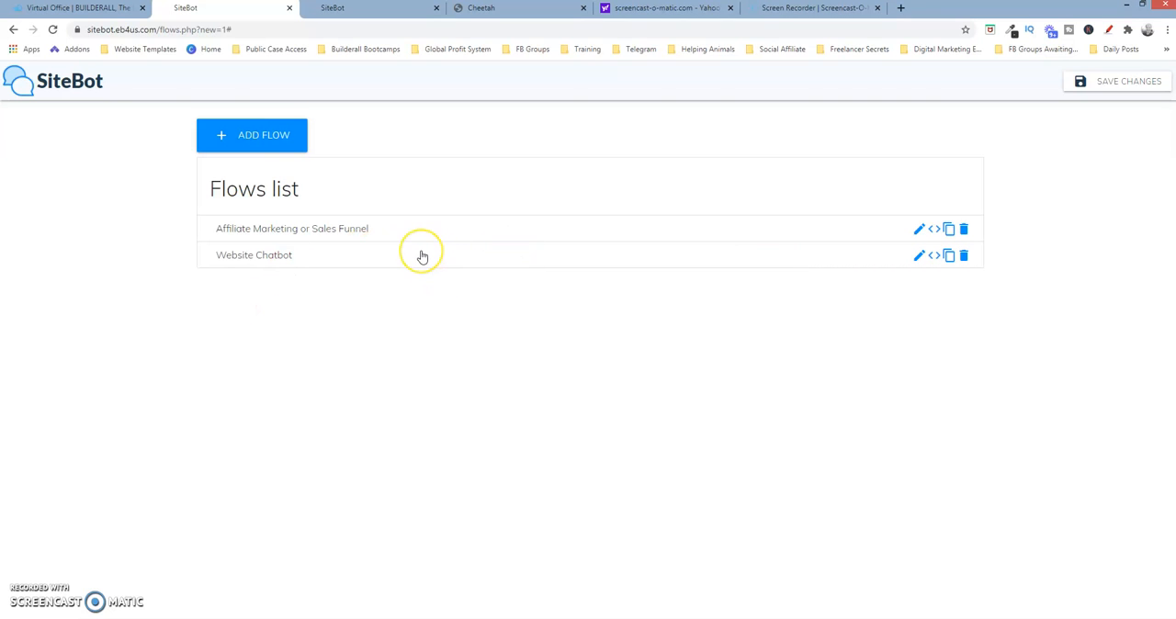
Open the Website Chatbot flow and change its opening message text to "Hello, How Are You Today?"
click(252, 258)
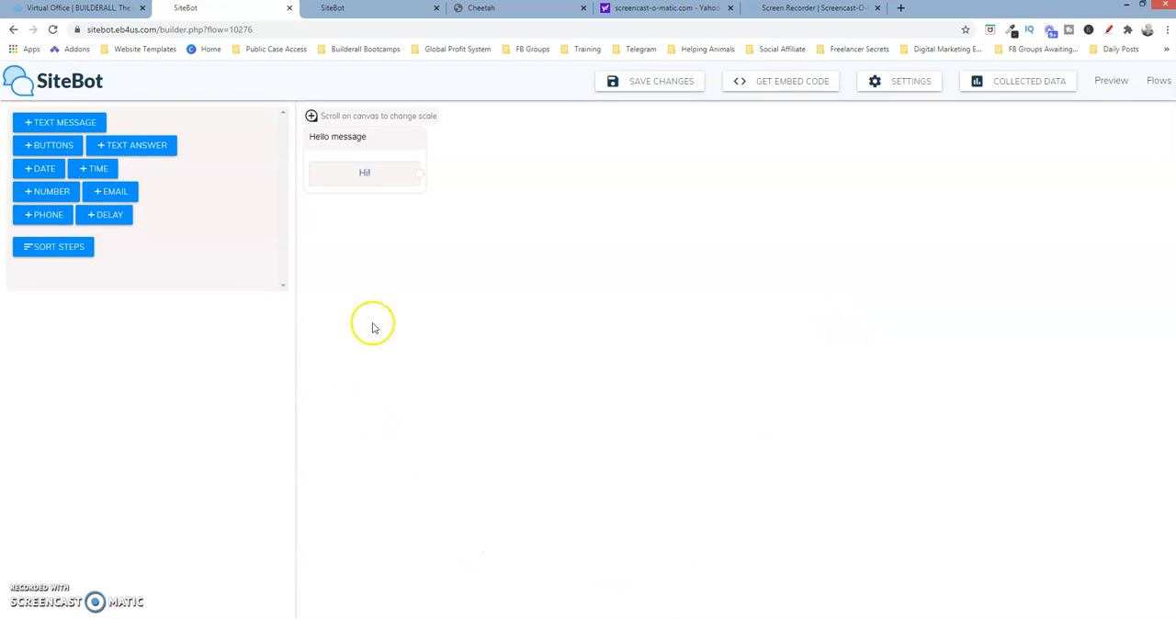
right_click(392, 143)
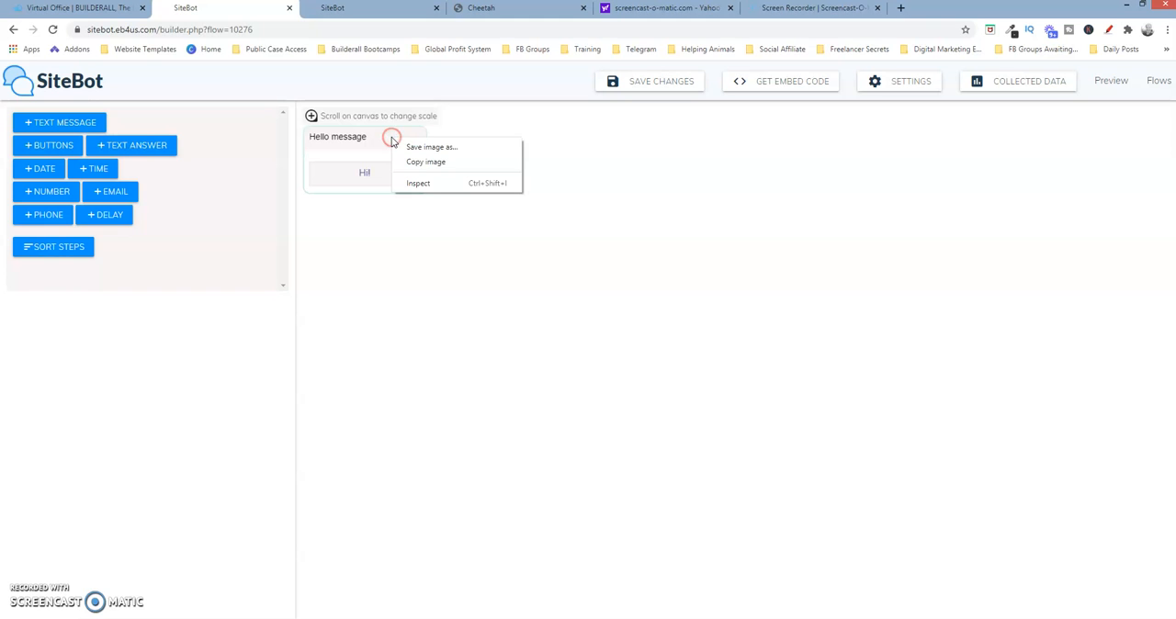
click(374, 139)
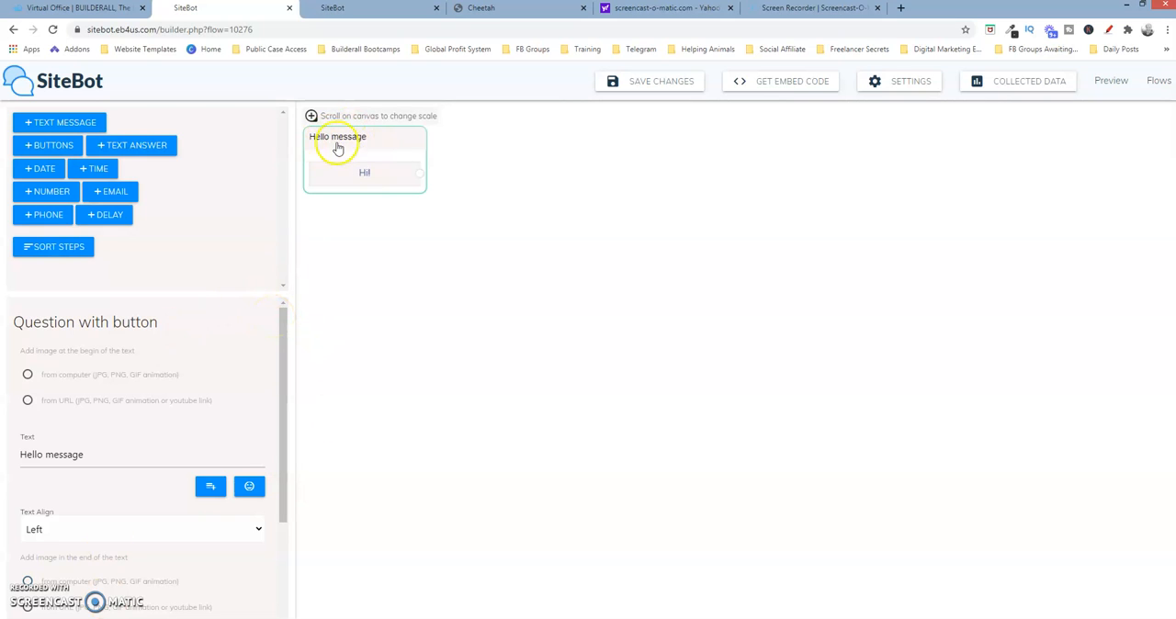
click(98, 455)
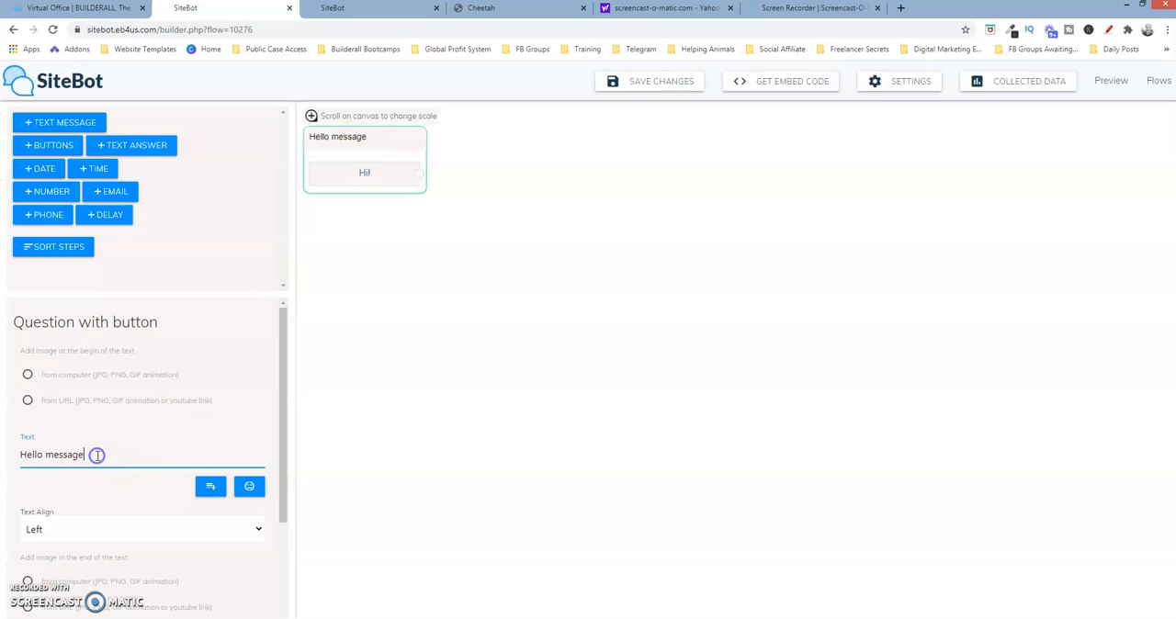
key(BackSpace)
key(BackSpace)
key(BackSpace)
key(BackSpace)
click(100, 458)
text(Hello, How Are You Today?)
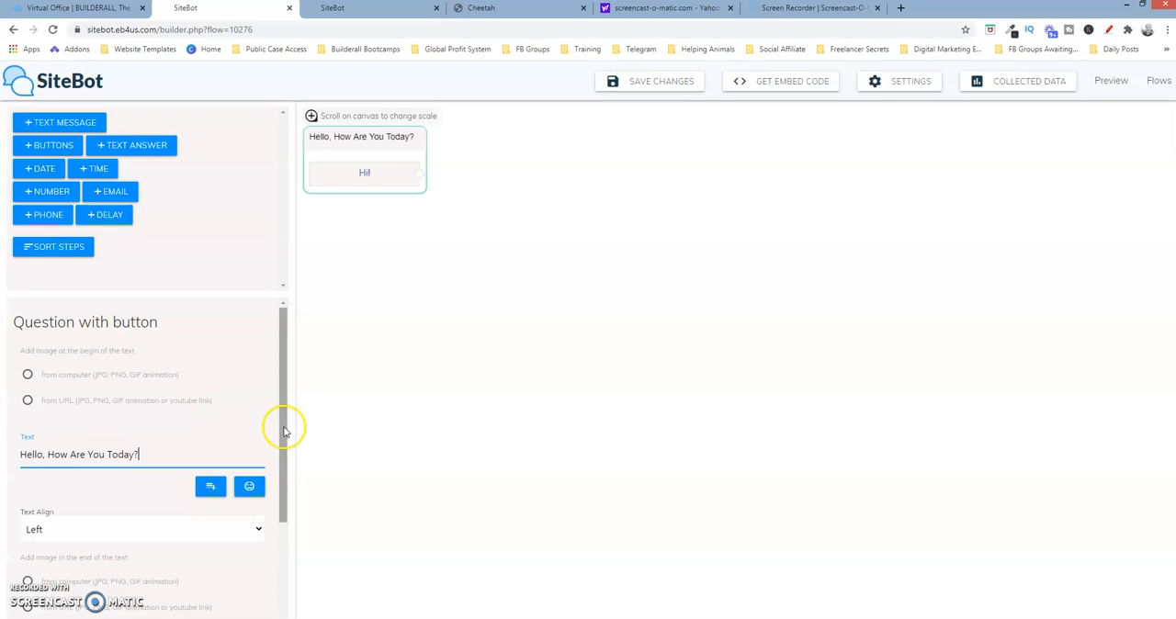
Relabel the opening message's "Hi!" button as "Great!"
drag(283, 425, 278, 518)
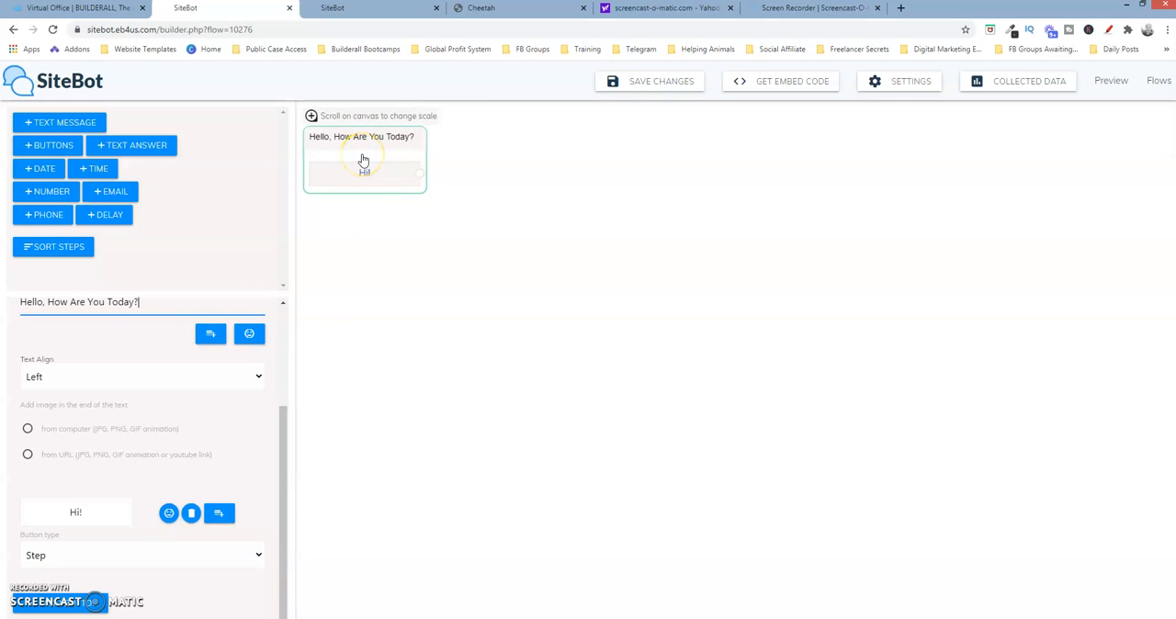
click(337, 144)
drag(94, 513, 69, 513)
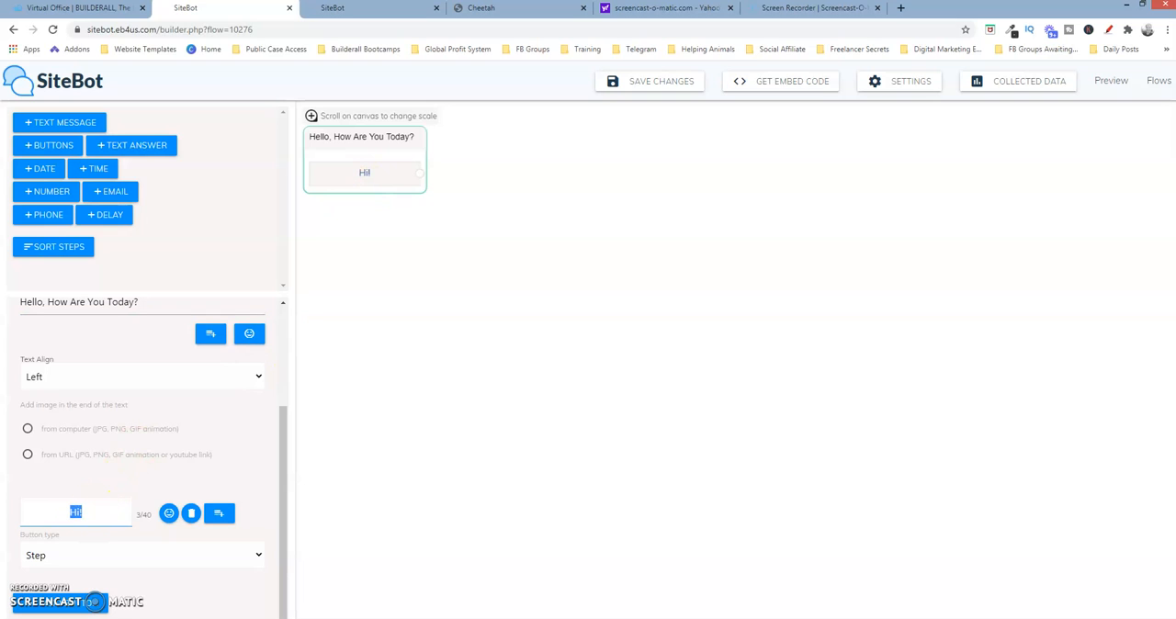
text(Greate)
key(BackSpace)
text(!)
Add a second answer button labelled "Could Be Better" to the opening message
click(79, 606)
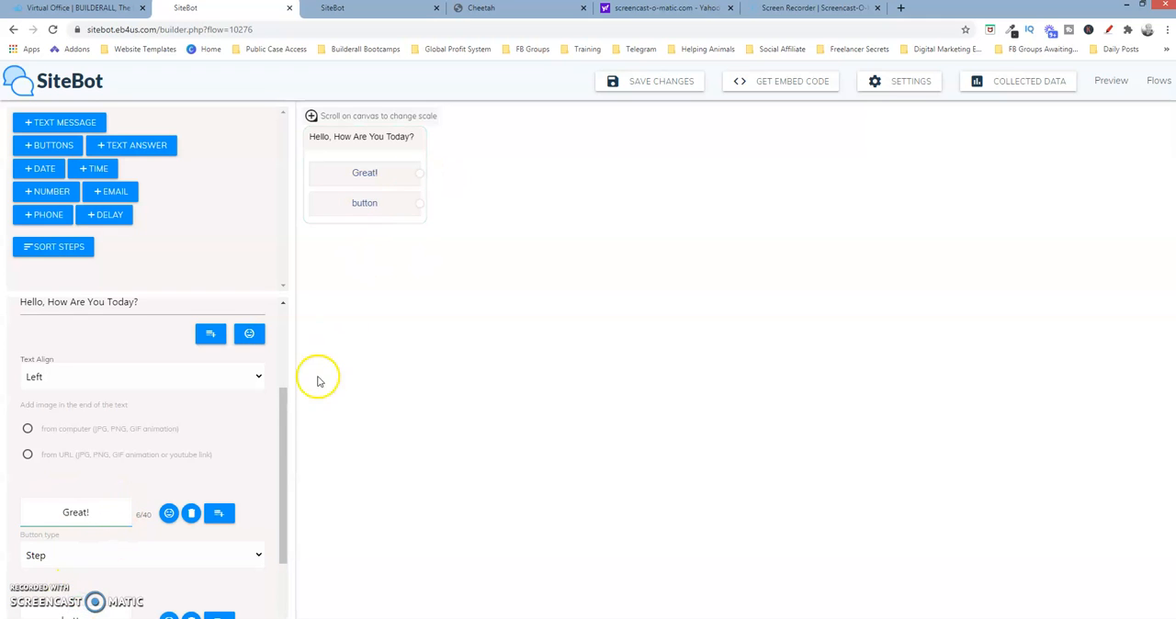
drag(284, 428, 284, 497)
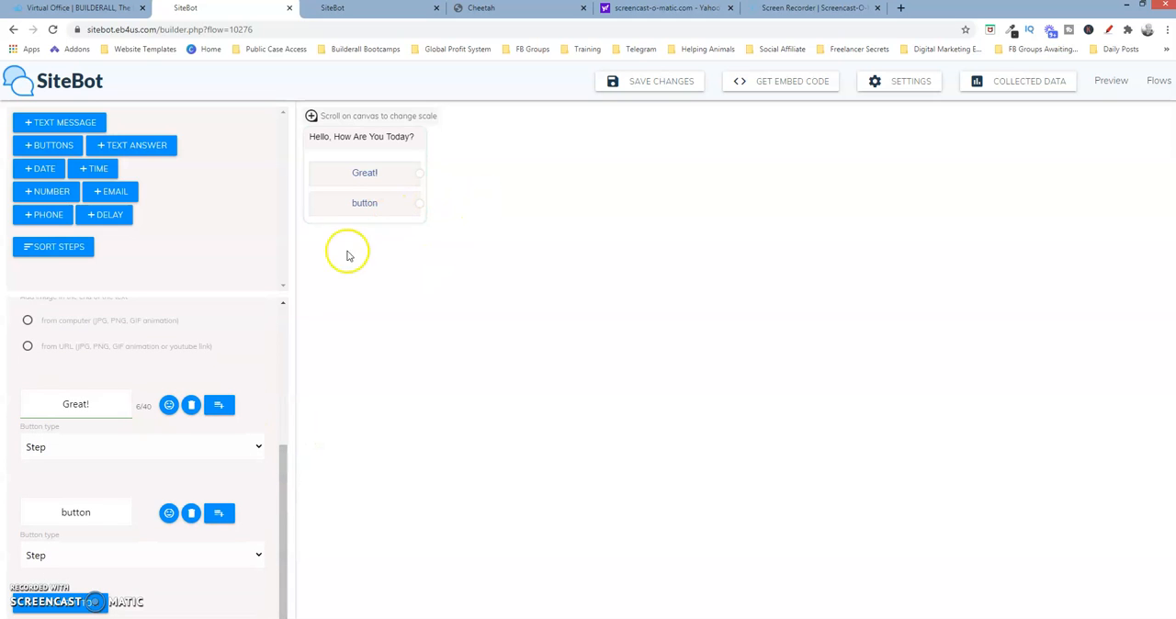
click(91, 512)
key(BackSpace)
key(BackSpace)
key(BackSpace)
key(BackSpace)
key(BackSpace)
key(BackSpace)
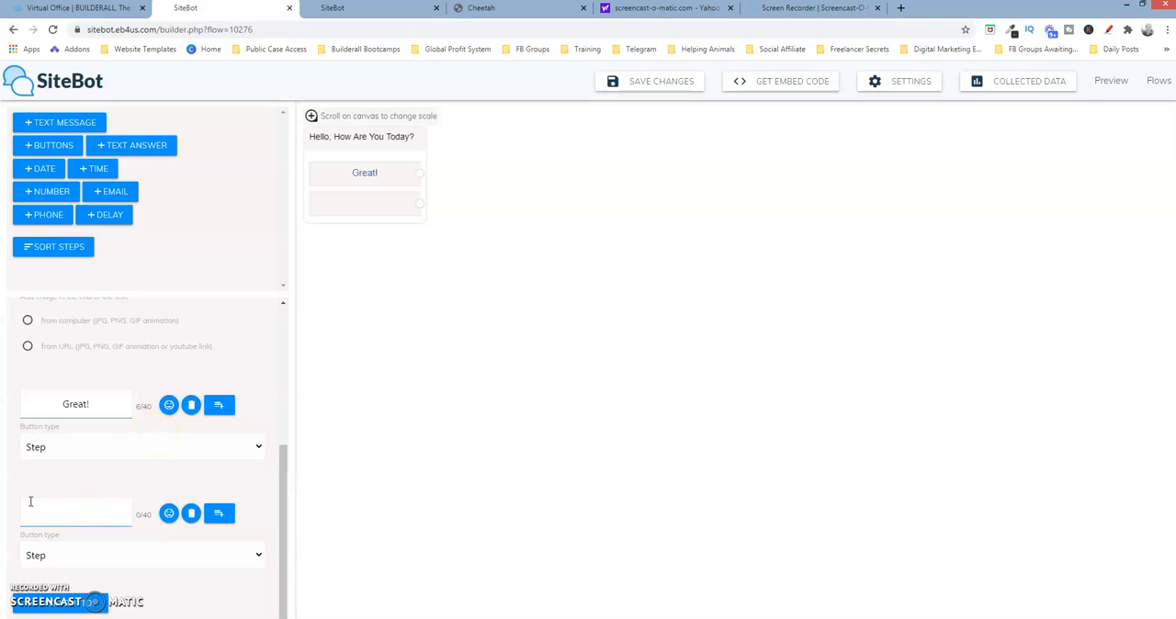
click(21, 504)
text(Could Be Better)
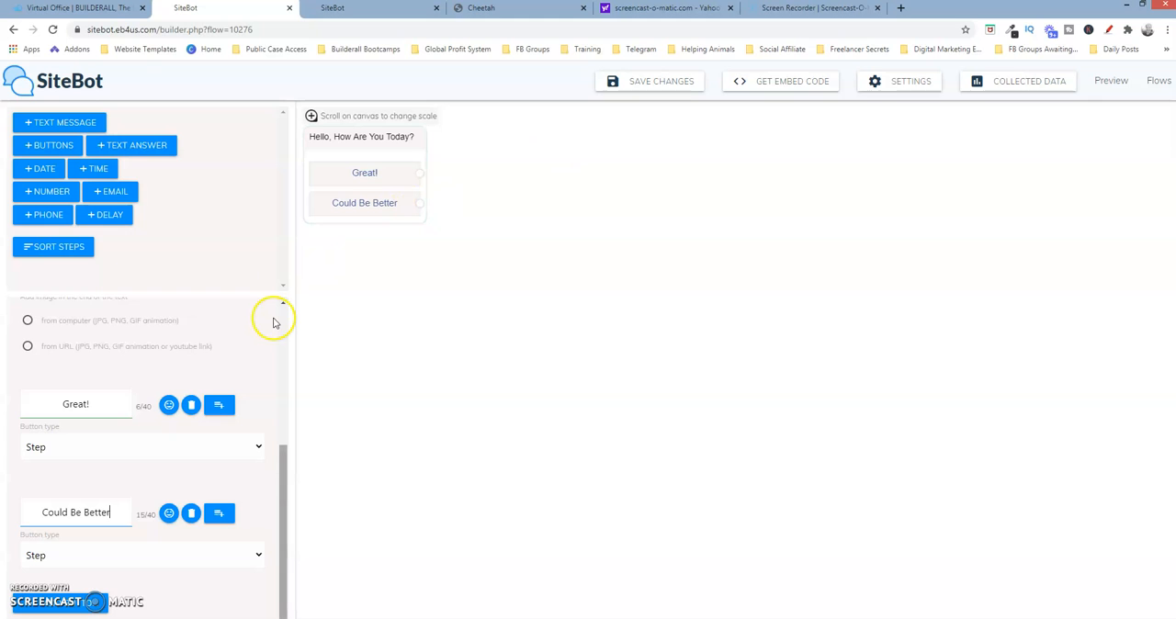
Add a new question with buttons to the flow, with the text "How Do You Want To Connect With Me?"
drag(283, 478, 285, 297)
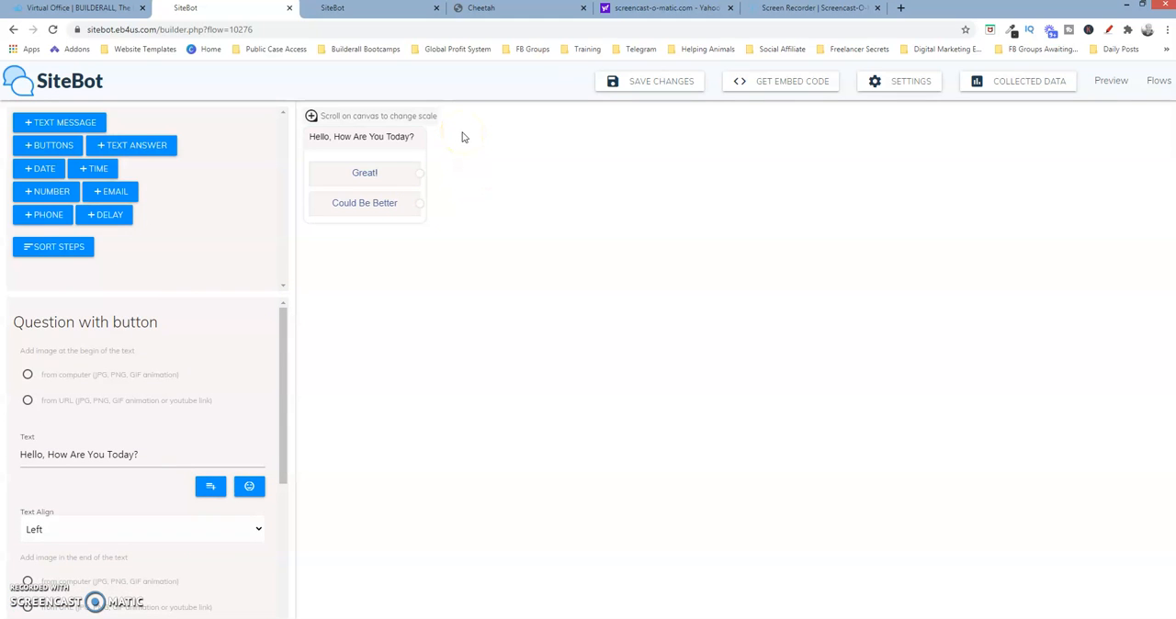
click(59, 145)
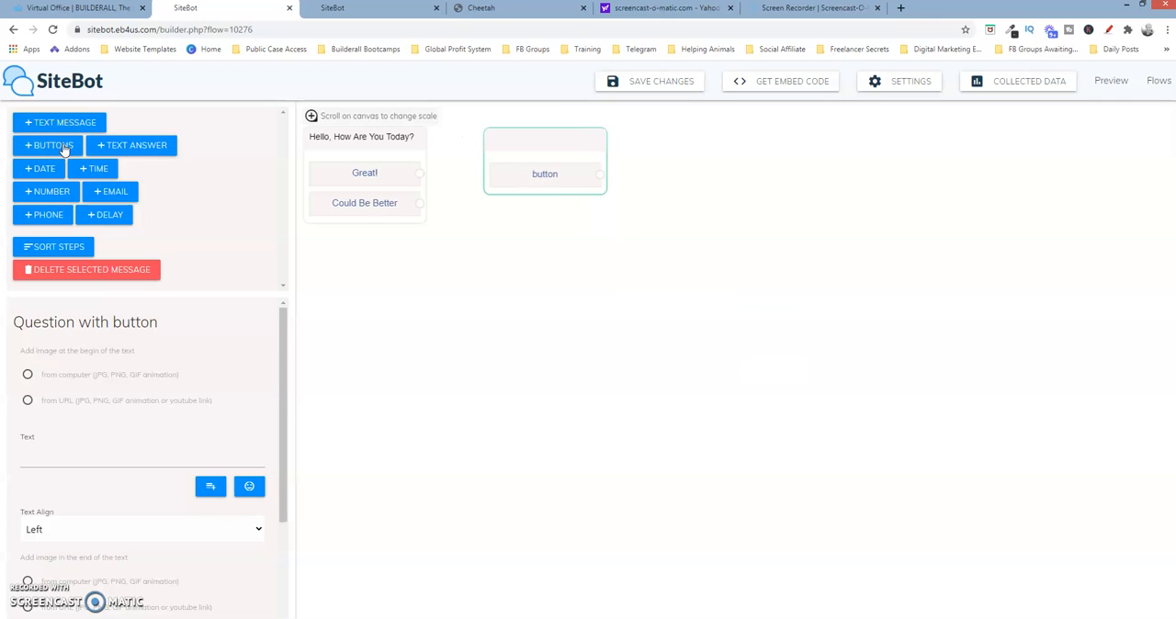
click(90, 457)
text(How Do)
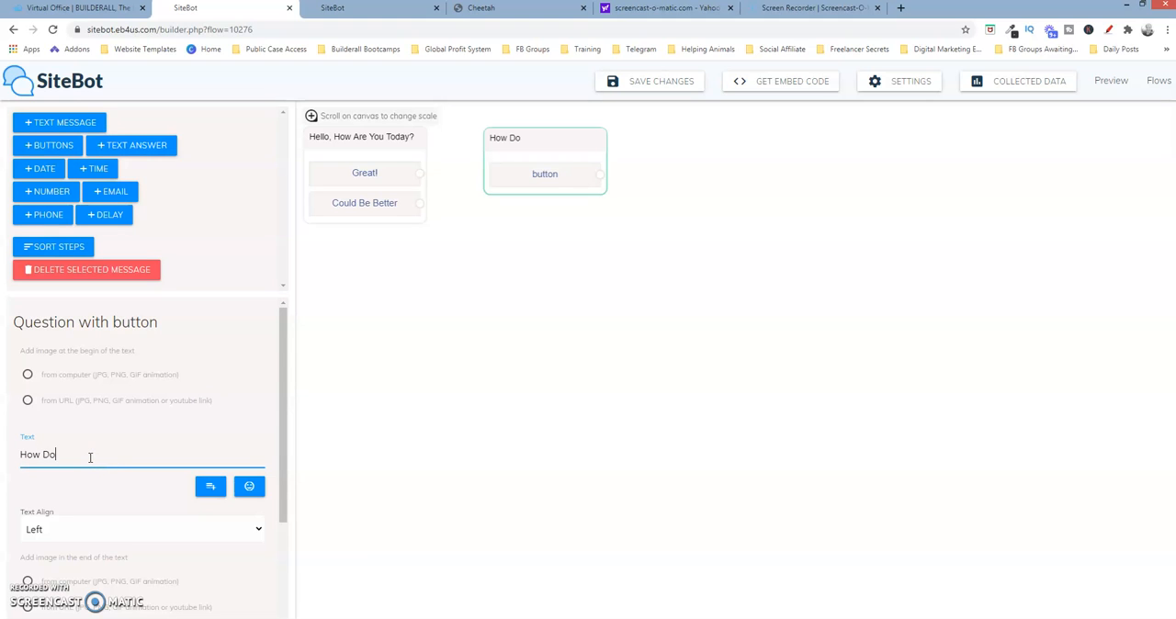
text( You Want To Connect W)
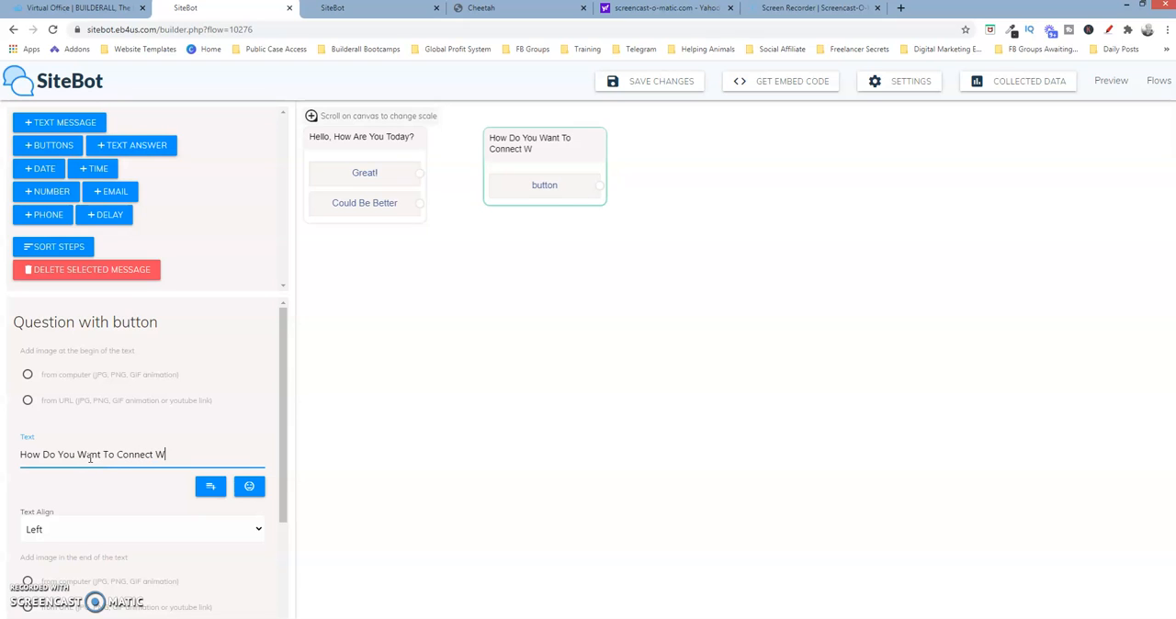
text(ith Me?)
Label the connect question's button "Facebook"
drag(280, 459, 282, 515)
drag(108, 515, 31, 516)
text(Facebook)
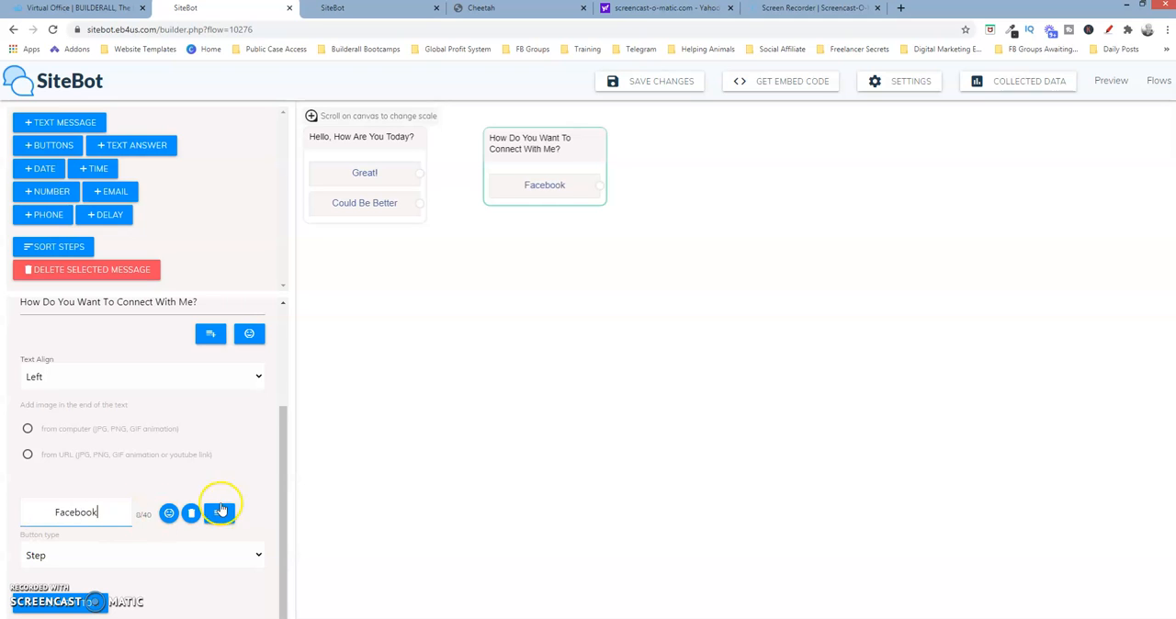
Change the Facebook button's type to Link
drag(282, 469, 290, 524)
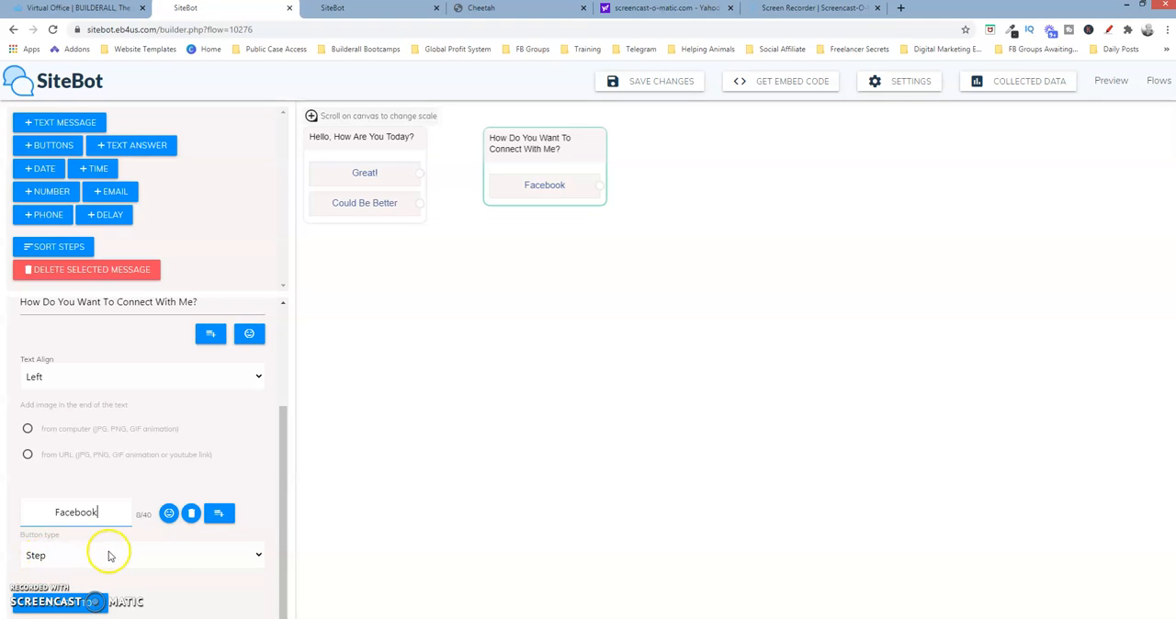
click(262, 559)
click(262, 557)
click(262, 558)
click(262, 557)
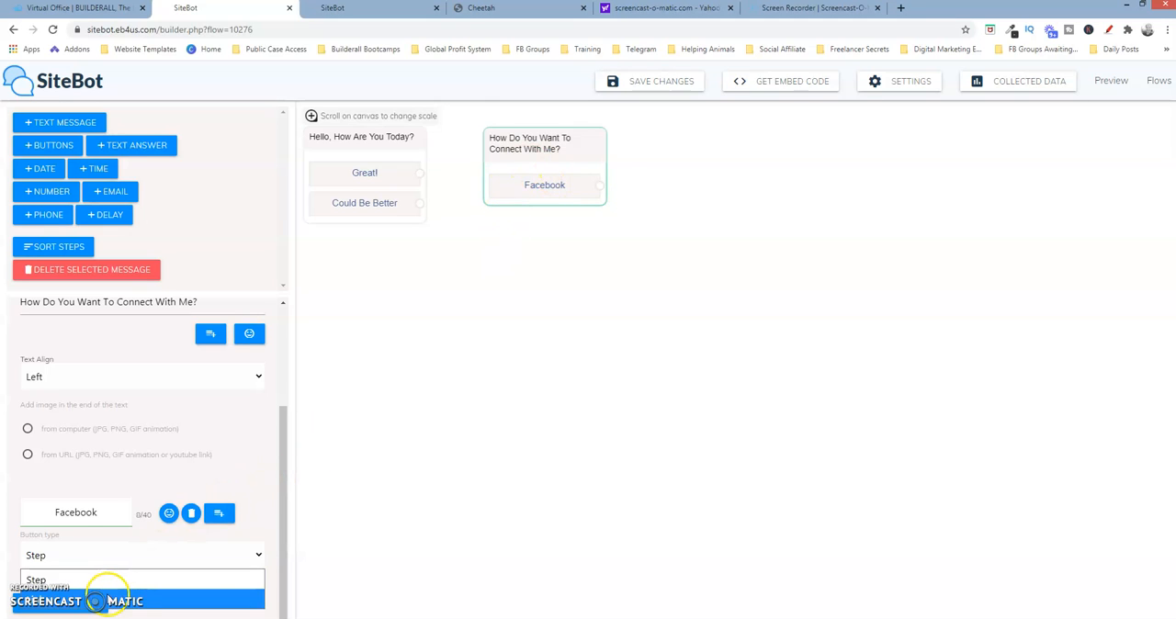
click(108, 599)
click(97, 595)
Copy the Facebook profile URL from the untitled Notepad file and paste it as the Facebook button's link in SiteBot
click(669, 618)
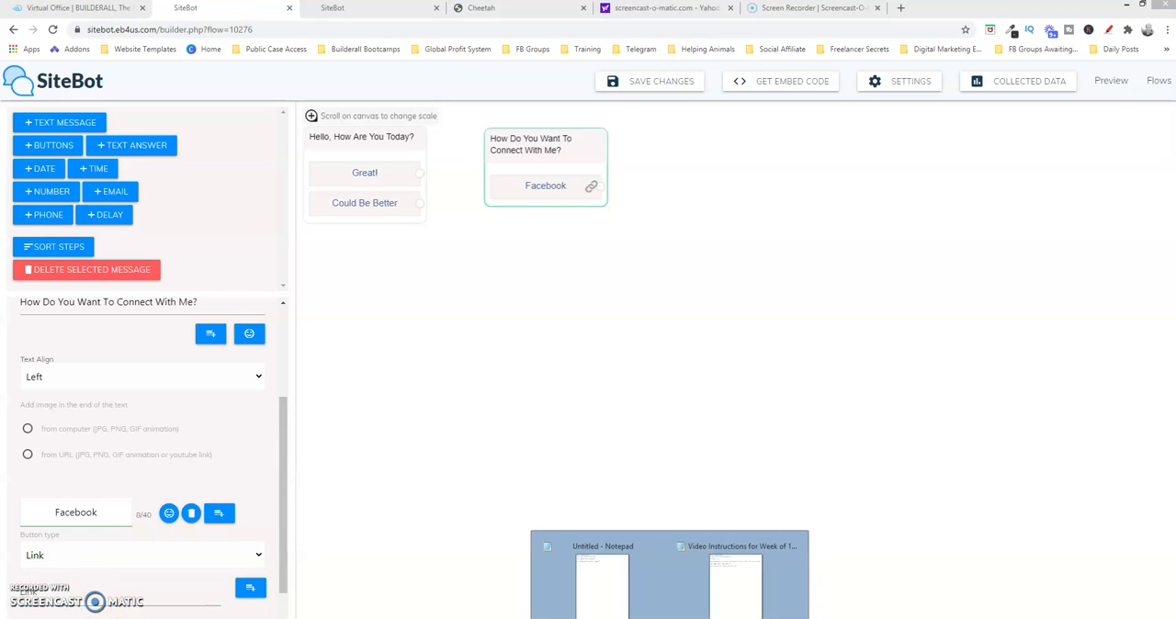
click(602, 593)
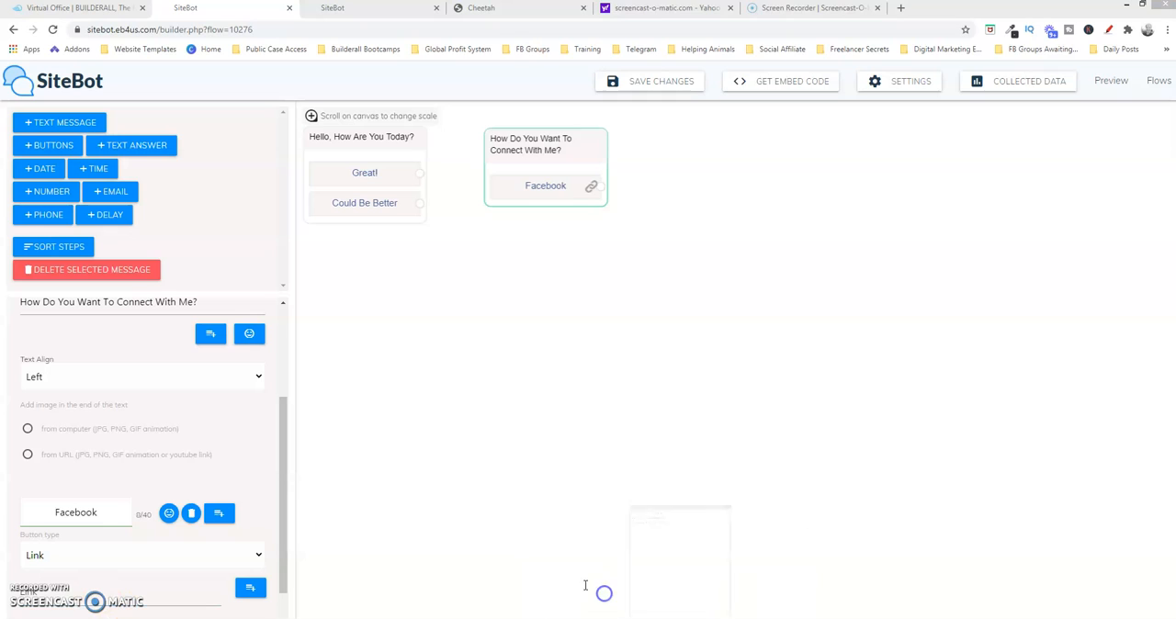
drag(680, 41, 487, 47)
key(ctrl+c)
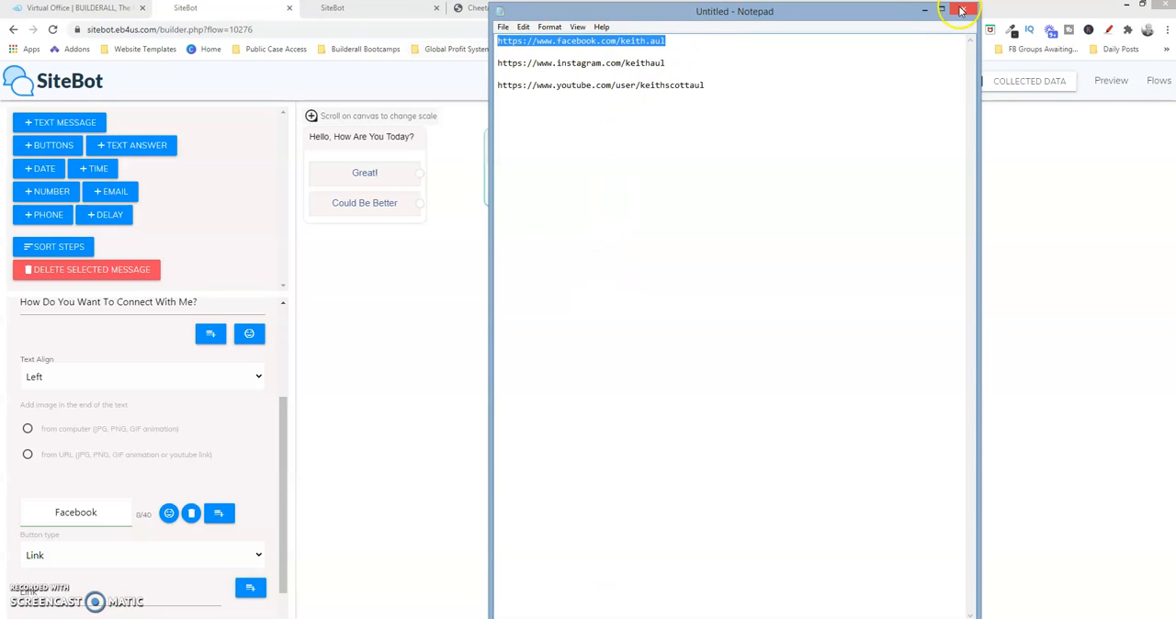
click(925, 11)
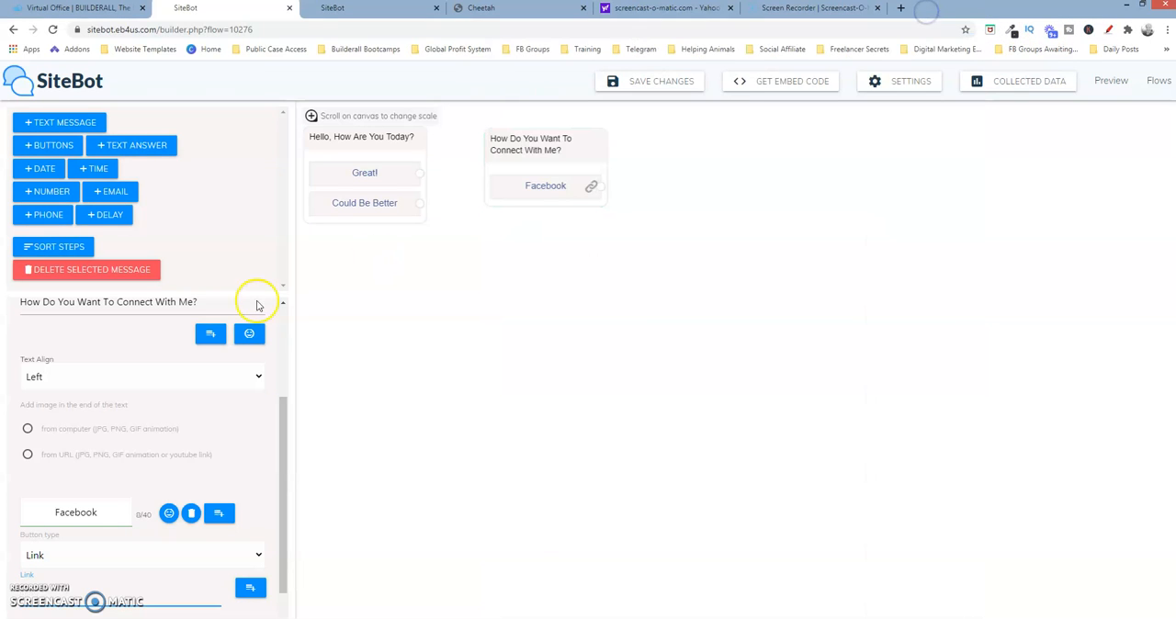
key(ctrl+v)
click(422, 352)
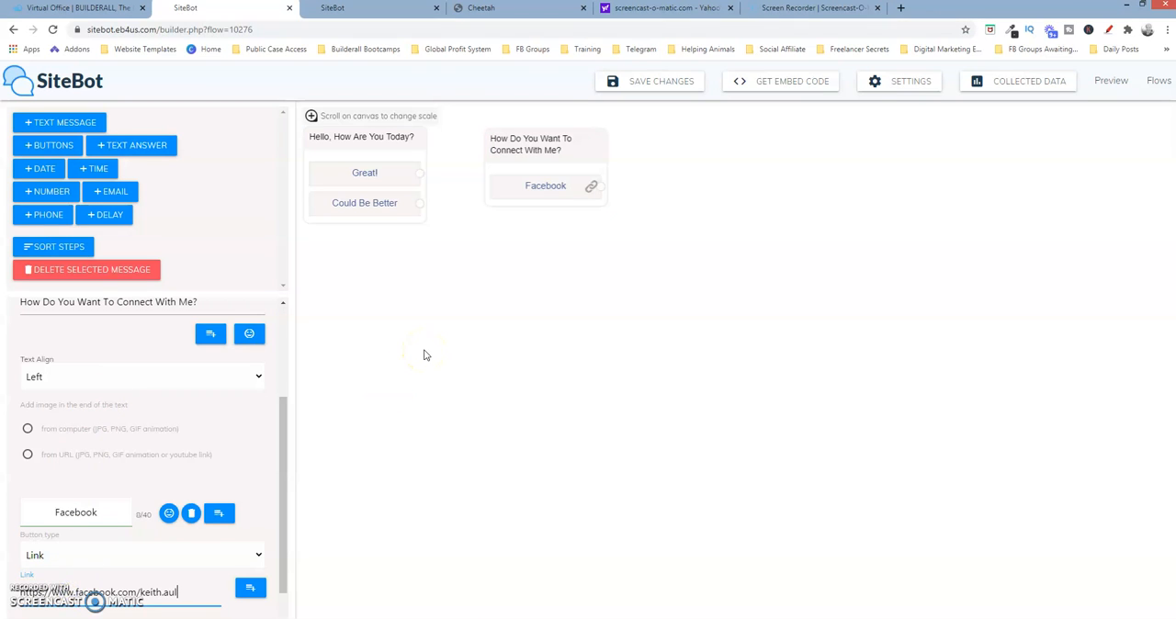
Add a second button labelled "Instagram" to the connect question
drag(279, 507, 283, 545)
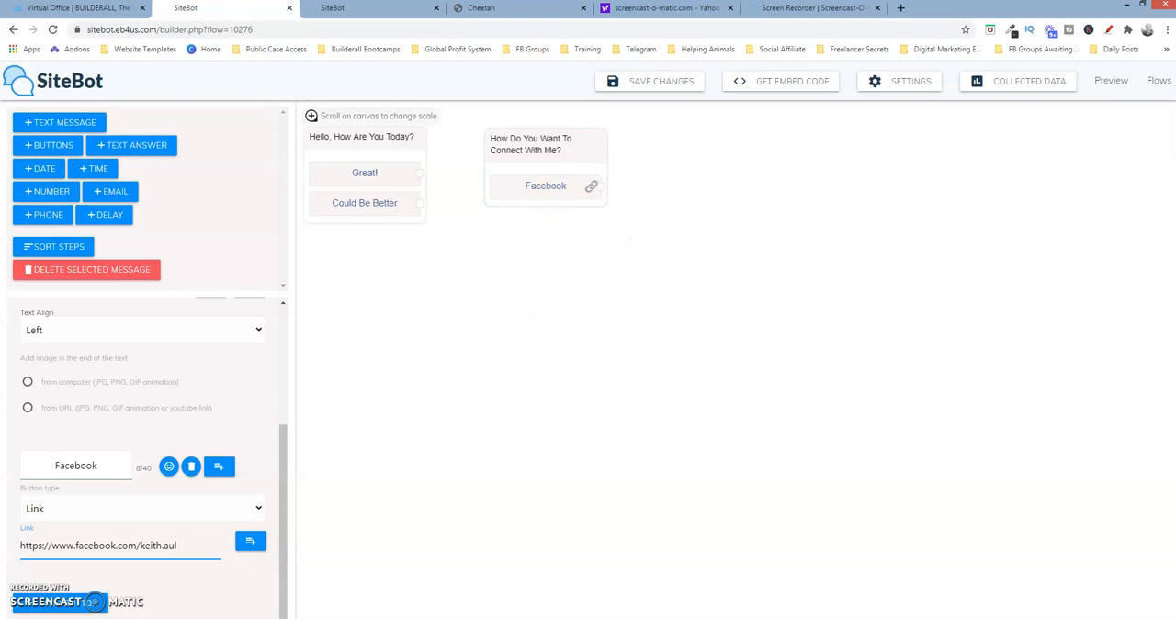
click(96, 603)
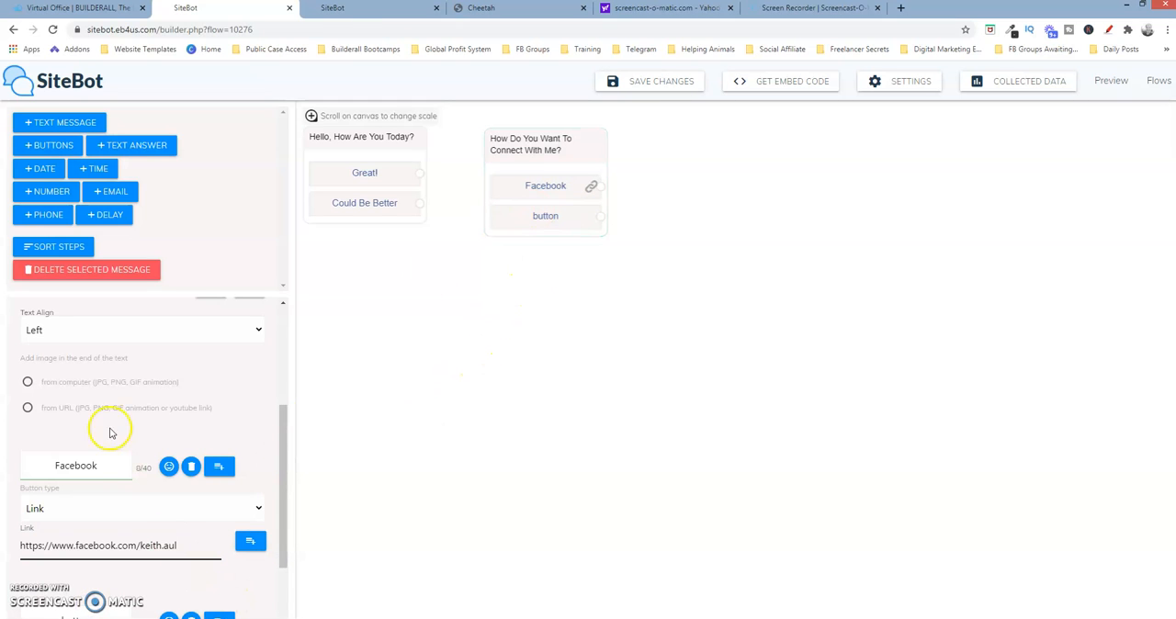
drag(284, 447, 280, 565)
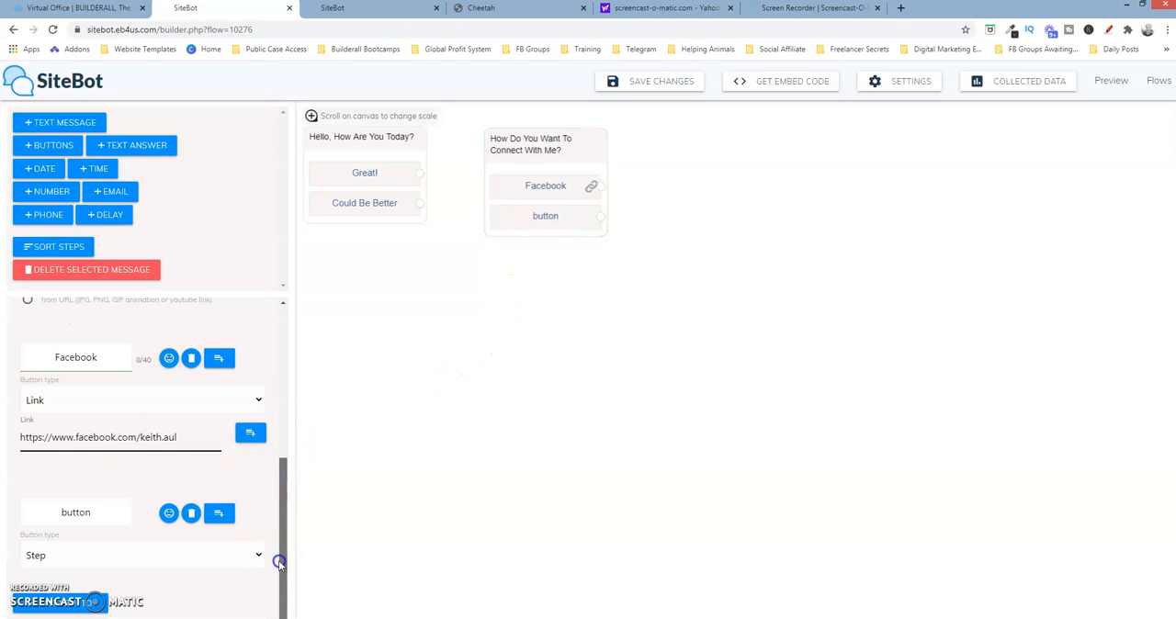
click(109, 516)
key(BackSpace)
key(BackSpace)
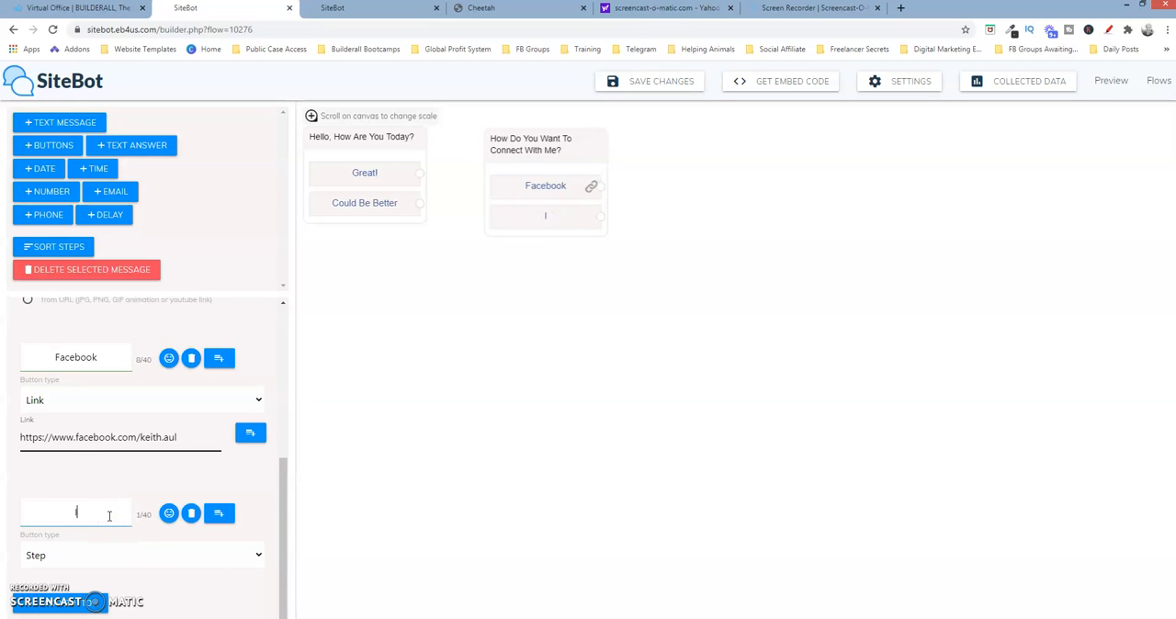
text(Instagram)
Change the Instagram button's type to Link and paste in the Instagram profile URL copied from the Notepad file
click(252, 555)
click(191, 599)
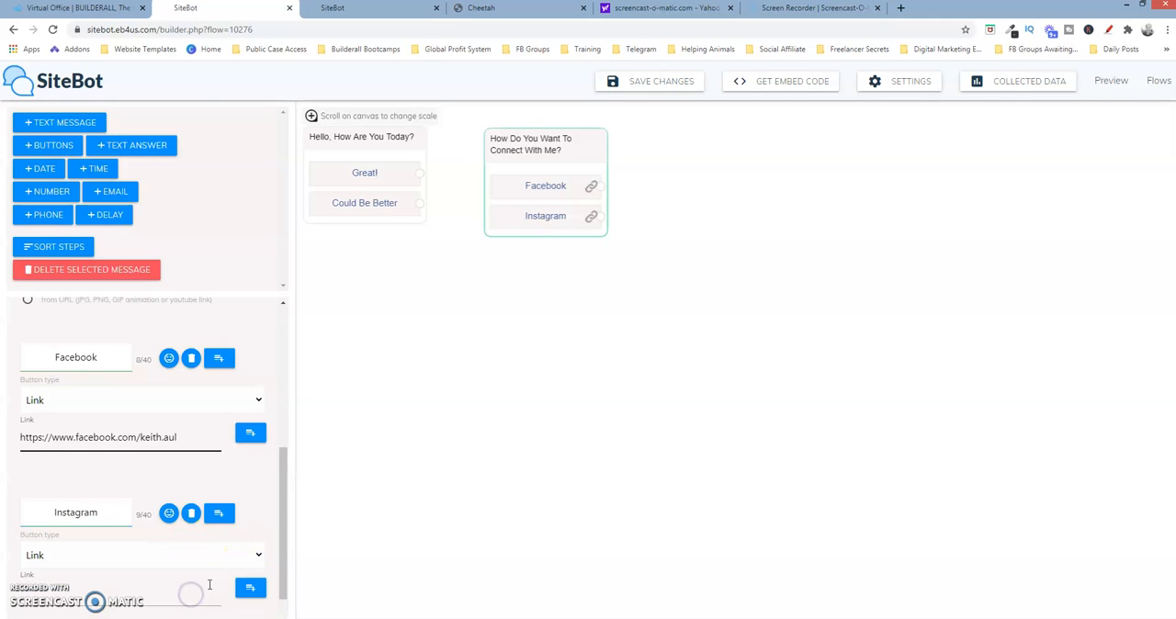
scroll(280, 540, down, 1)
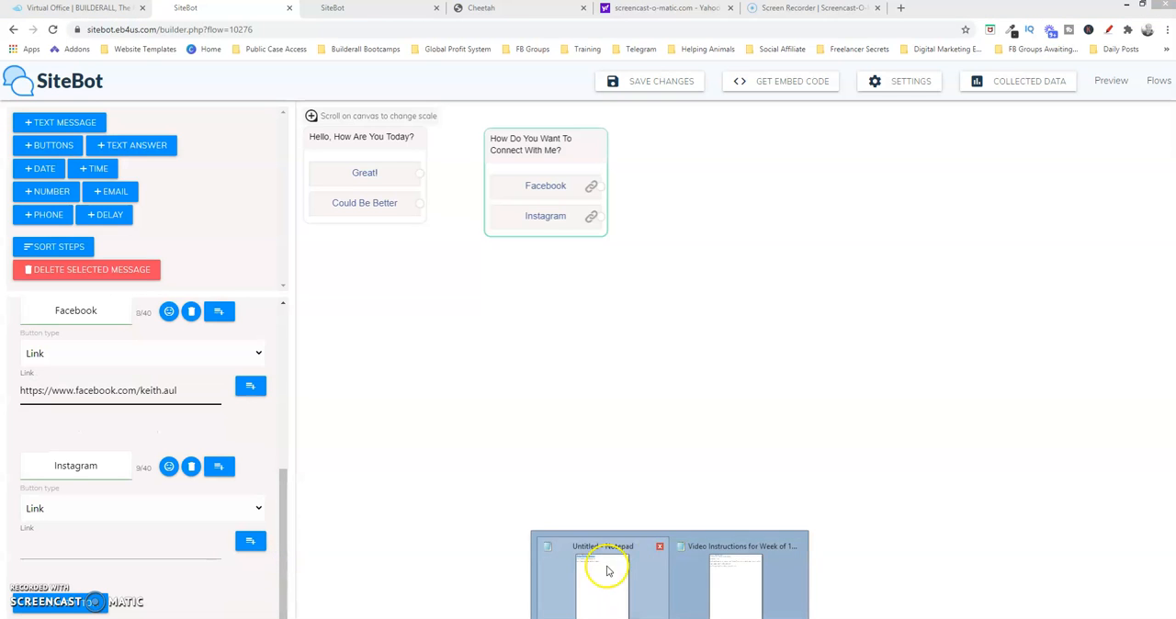
click(599, 571)
drag(499, 63, 665, 62)
click(688, 53)
double_click(689, 58)
key(ctrl+c)
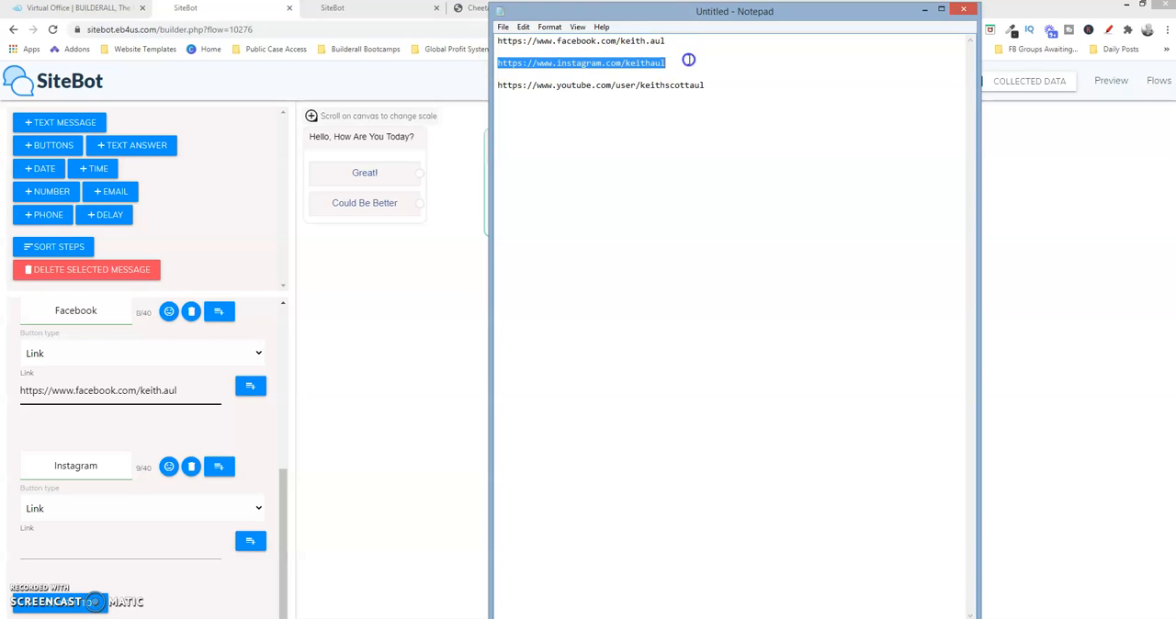
click(925, 9)
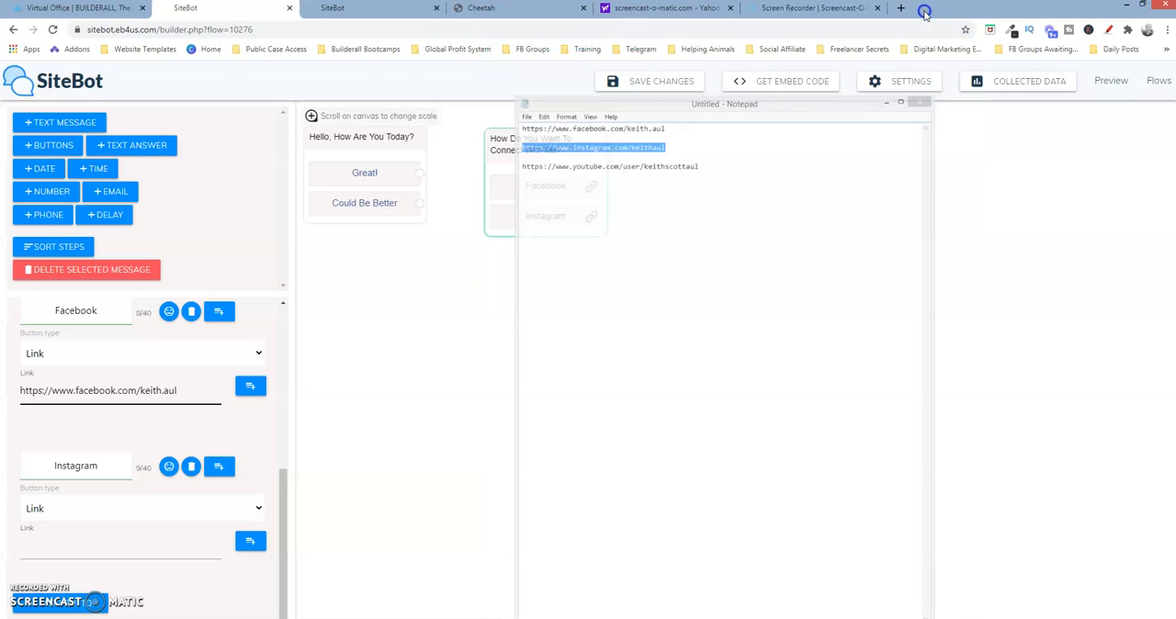
click(115, 538)
key(ctrl+v)
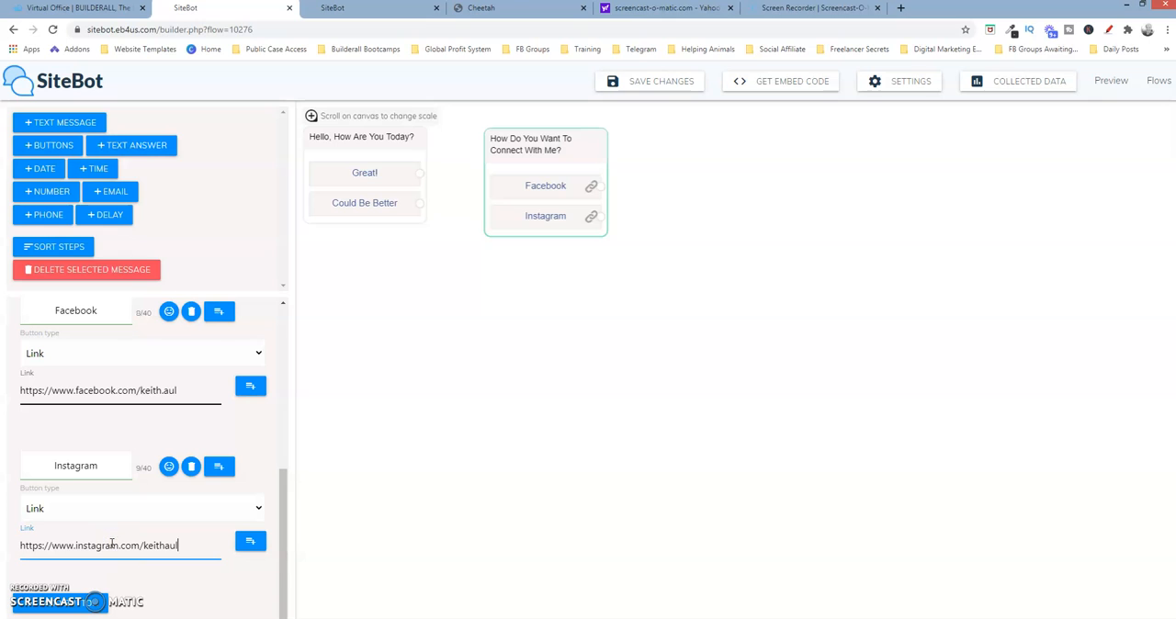
Add a third button labelled "Youtube" to the connect question
click(81, 611)
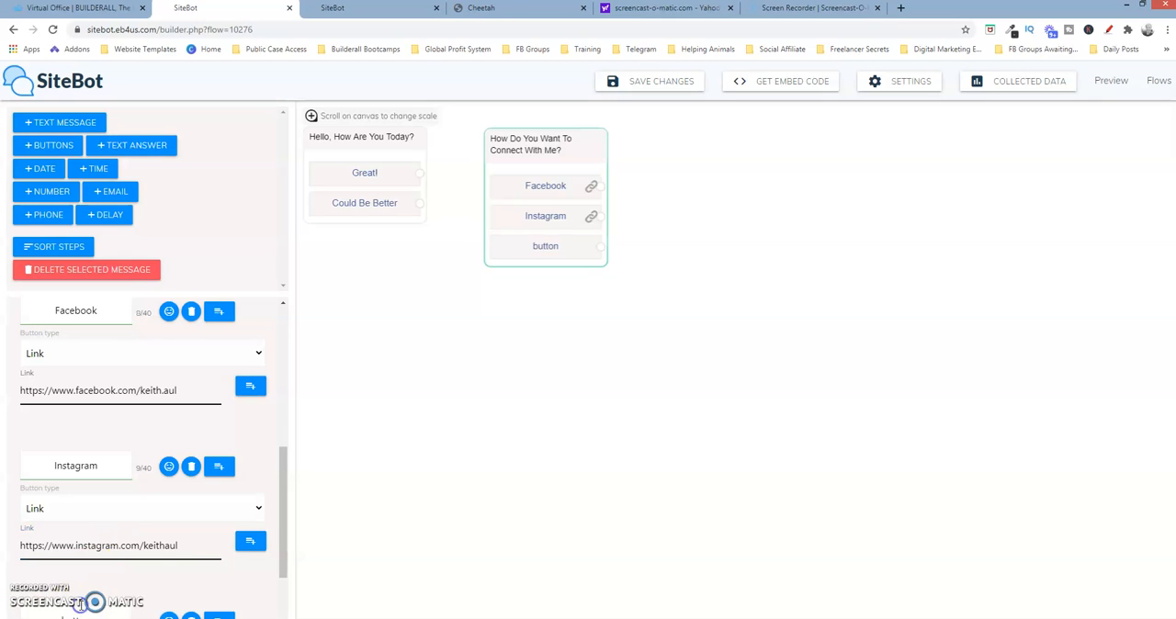
drag(284, 497, 280, 580)
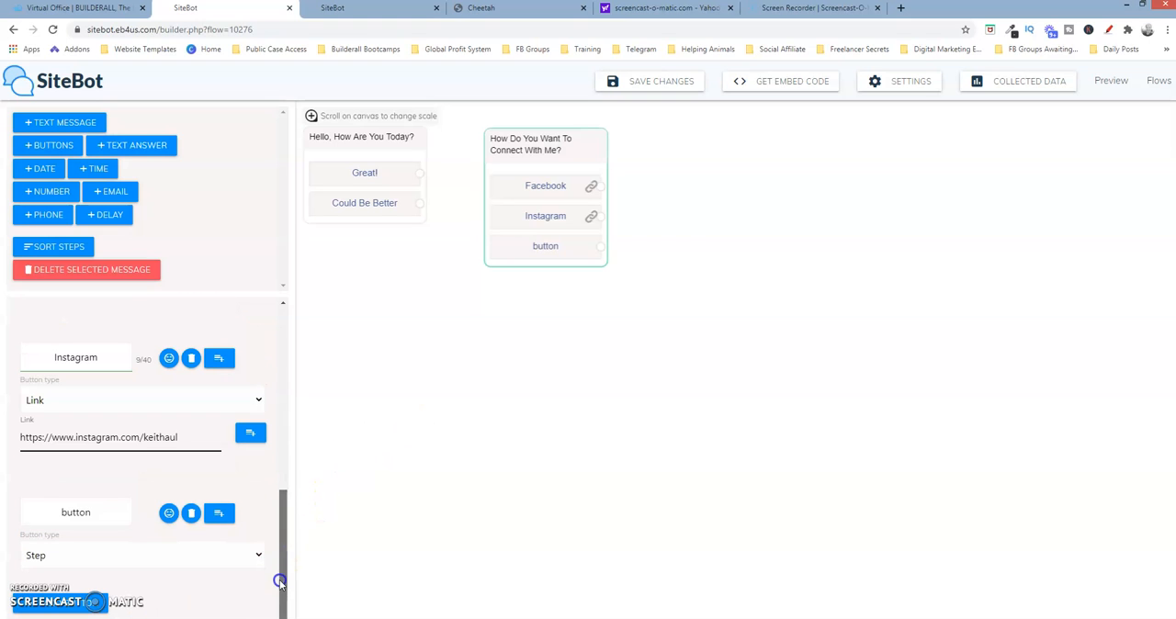
click(94, 514)
key(BackSpace)
key(BackSpace)
key(BackSpace)
key(BackSpace)
key(BackSpace)
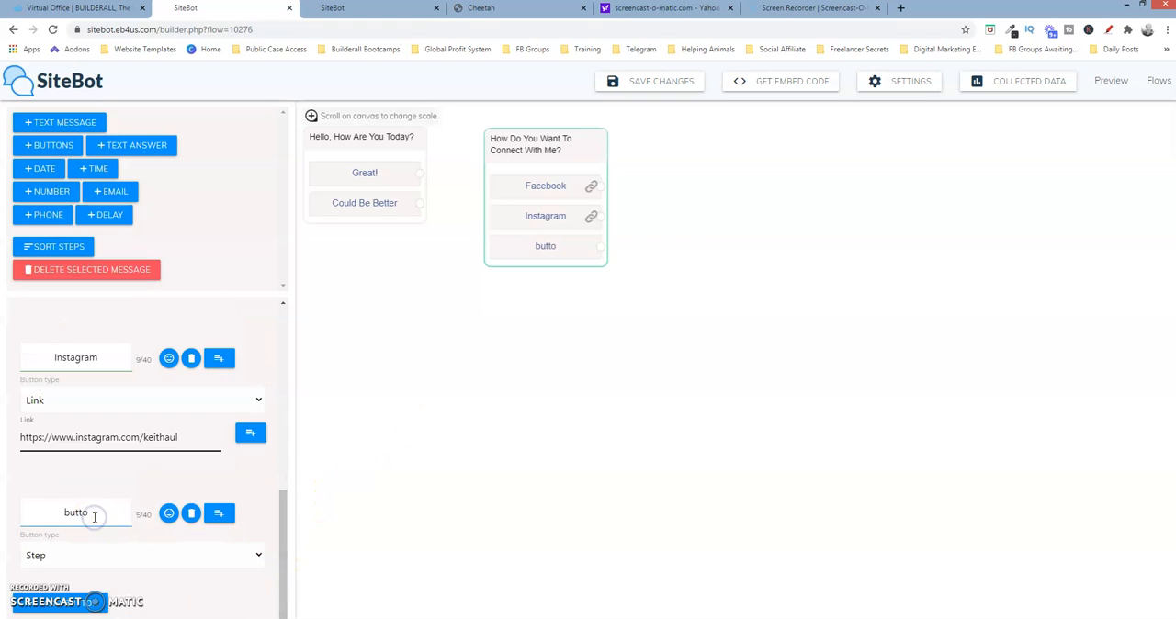
text(Youtube)
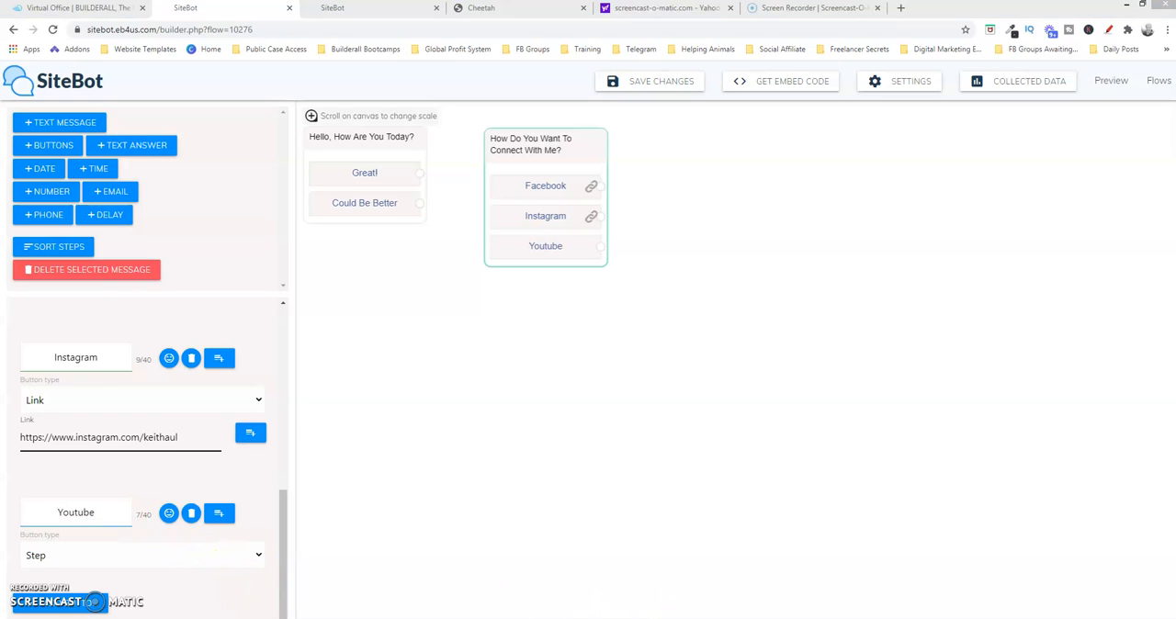
Copy the YouTube channel URL from the Notepad file, change the Youtube button's type to Link and paste the URL as its link
mouse_move(670, 618)
click(597, 607)
drag(726, 84, 497, 88)
key(ctrl+c)
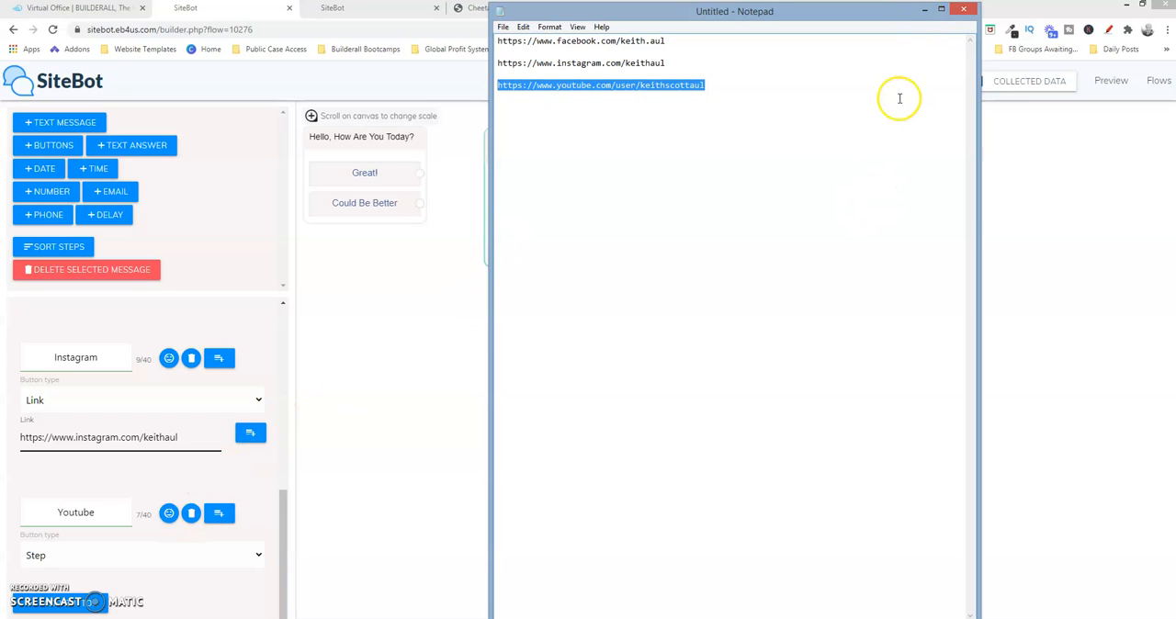
click(926, 15)
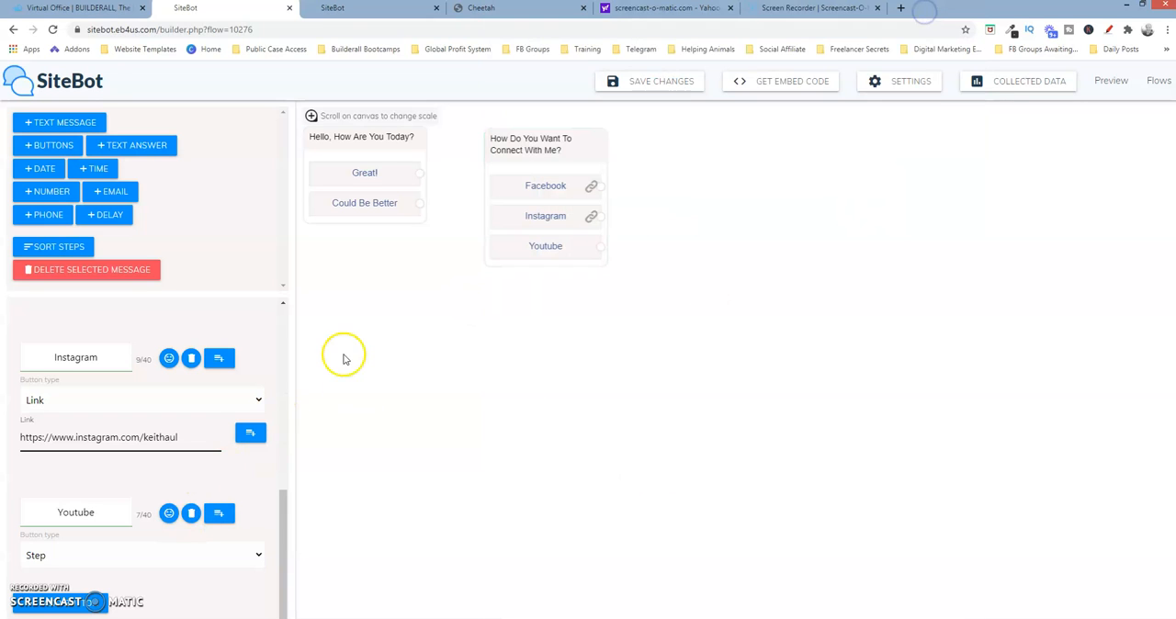
click(98, 504)
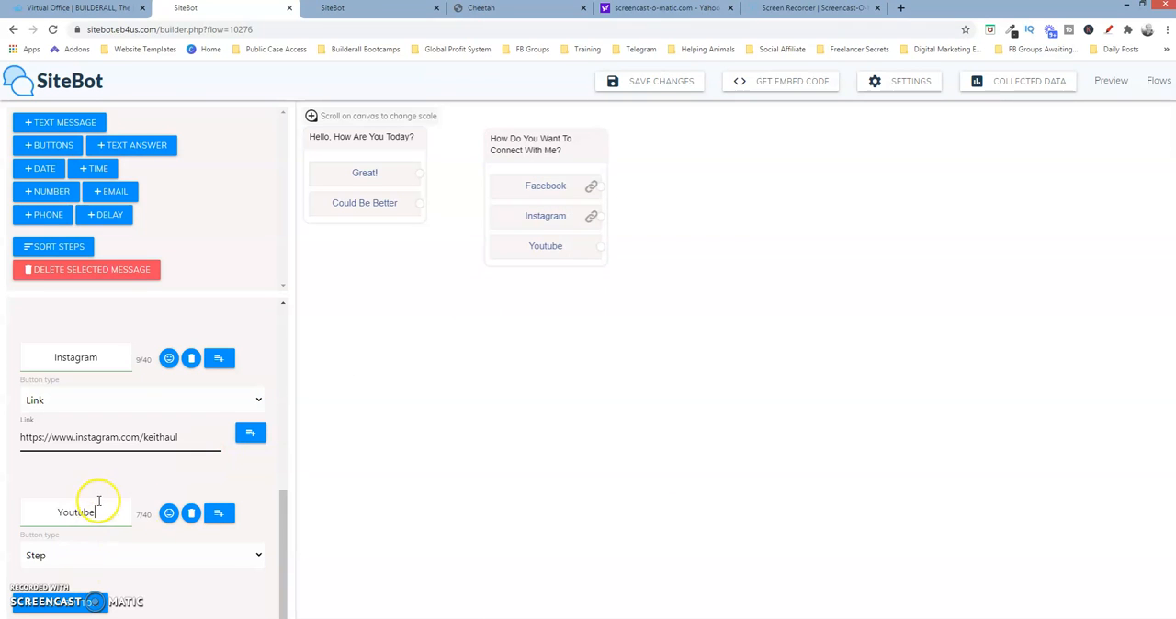
click(227, 555)
click(210, 602)
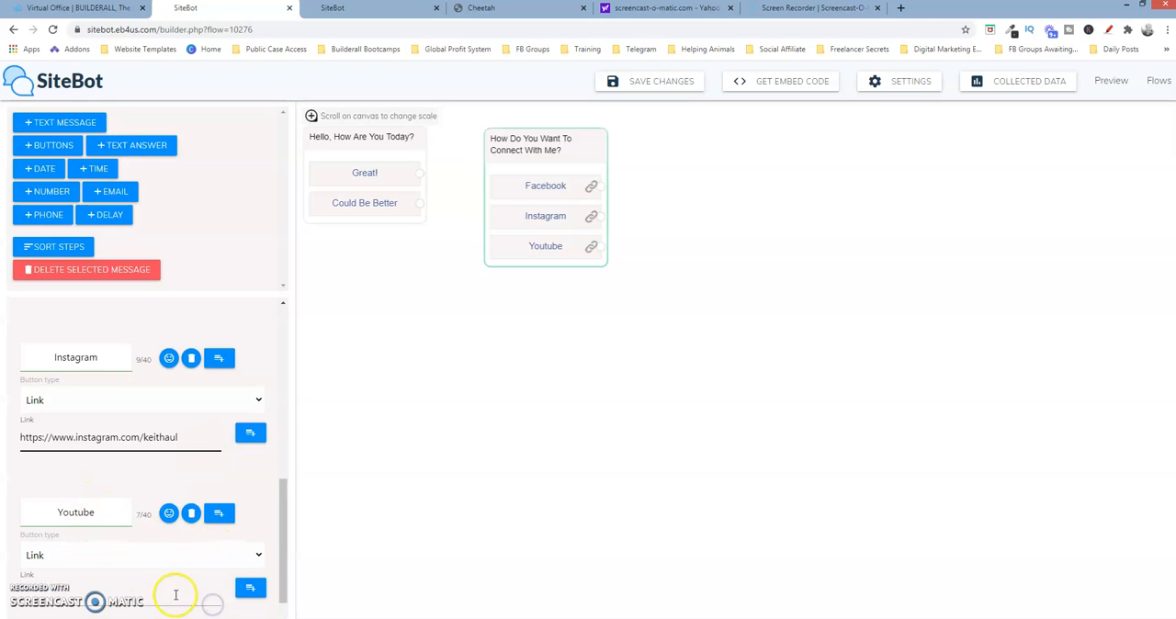
click(147, 595)
key(ctrl+v)
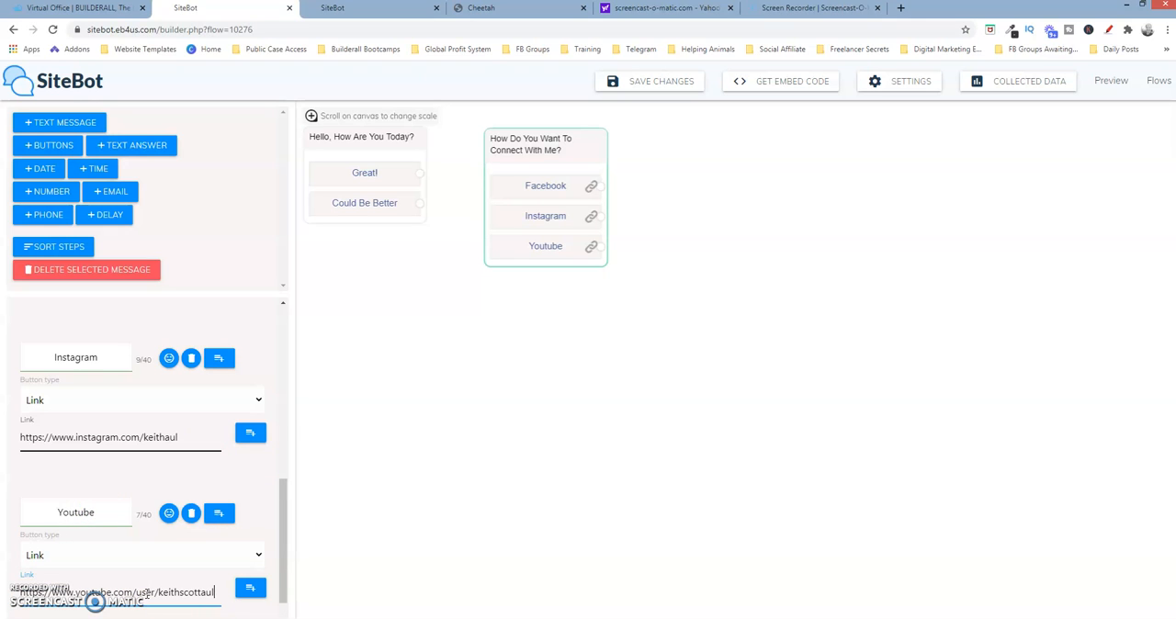
click(570, 293)
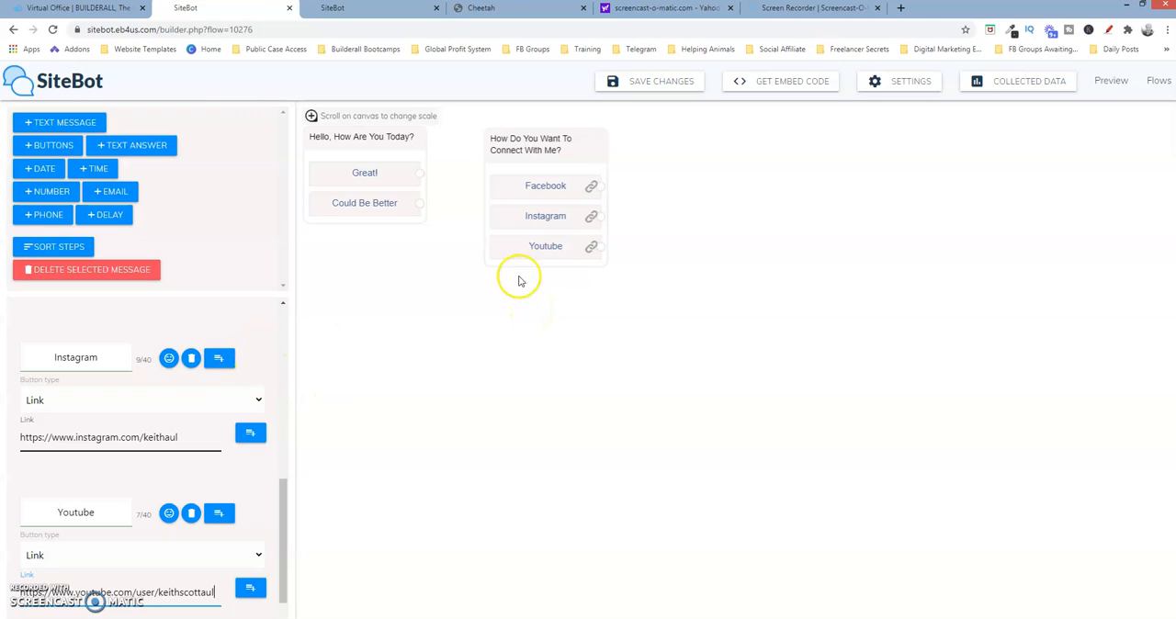
Add a fourth button of type Step labelled "None of These" to the connect question
click(282, 523)
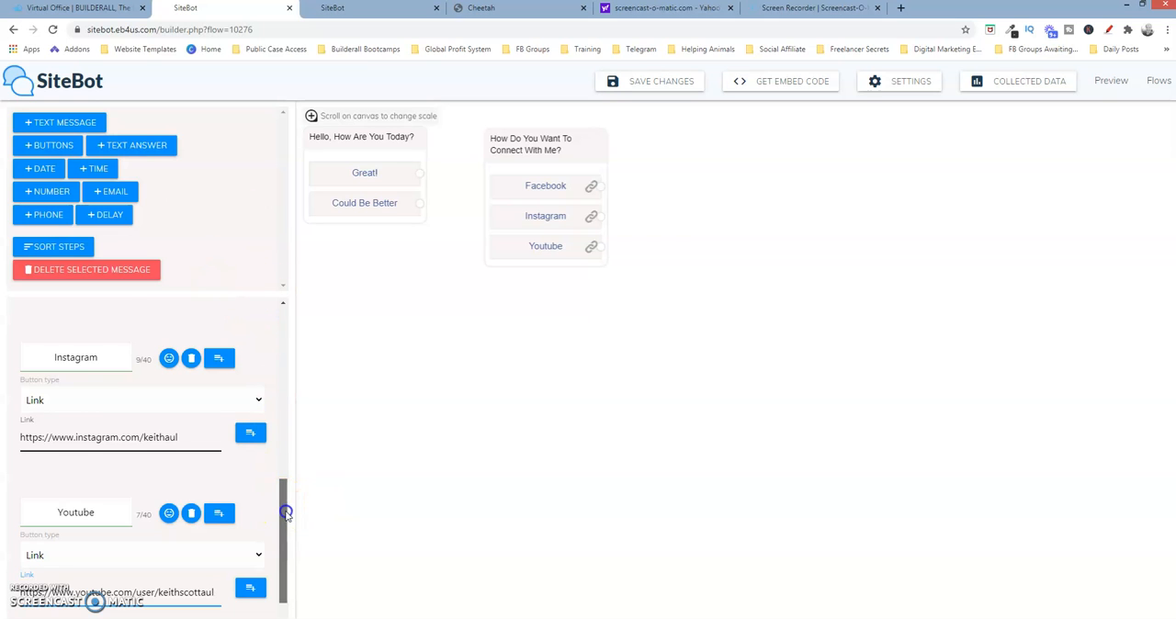
drag(286, 512, 290, 584)
click(104, 611)
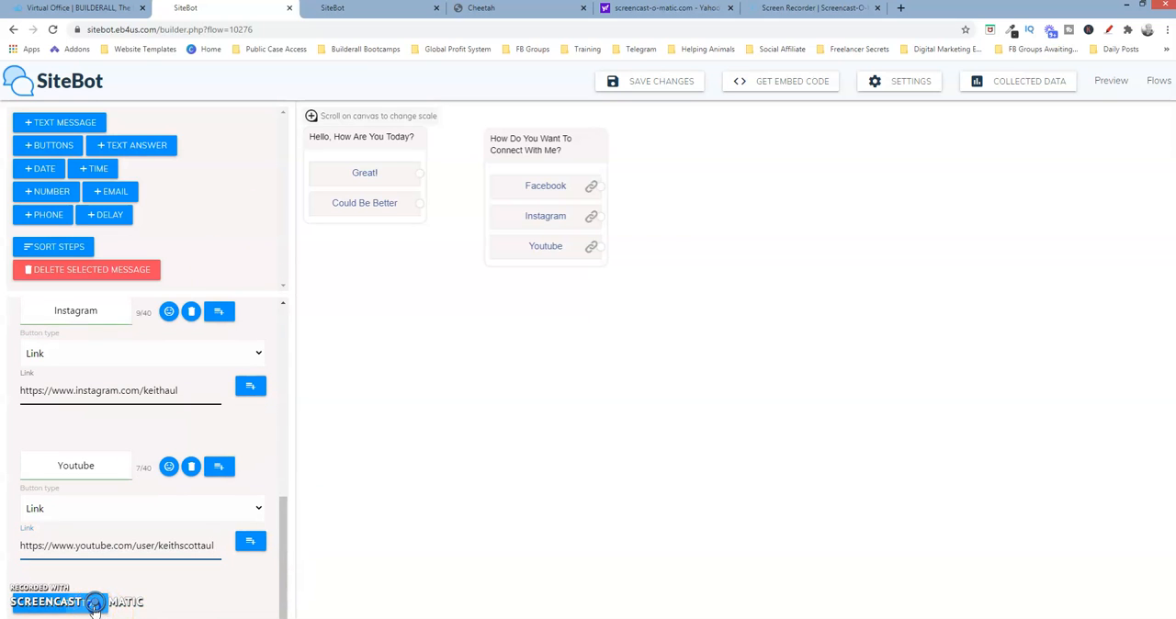
drag(288, 525, 287, 591)
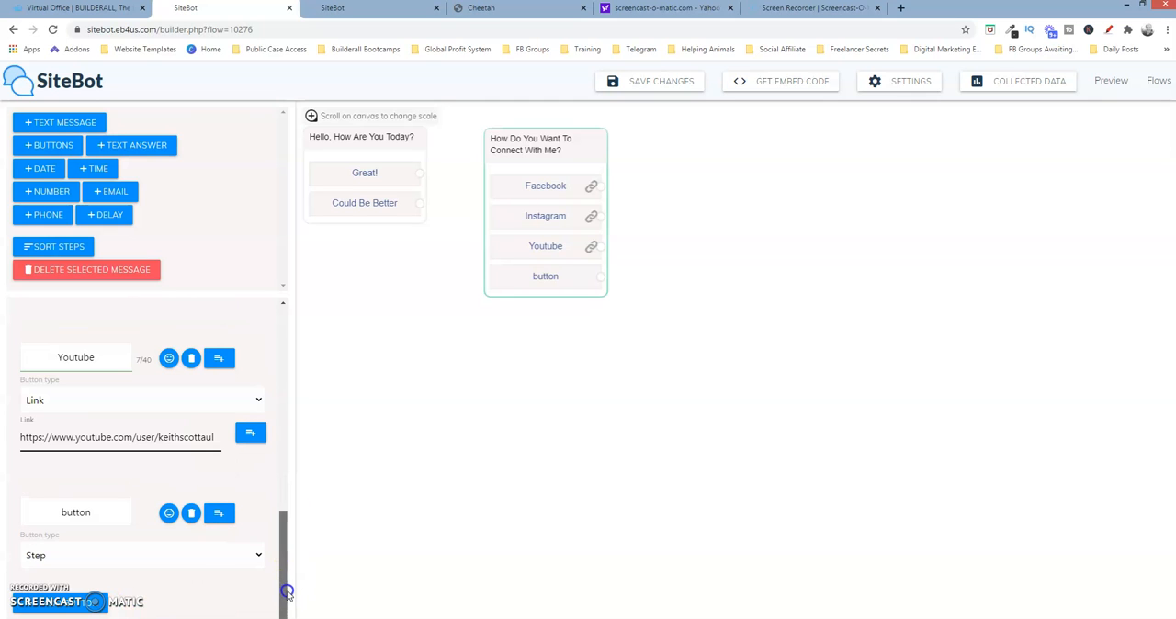
click(134, 557)
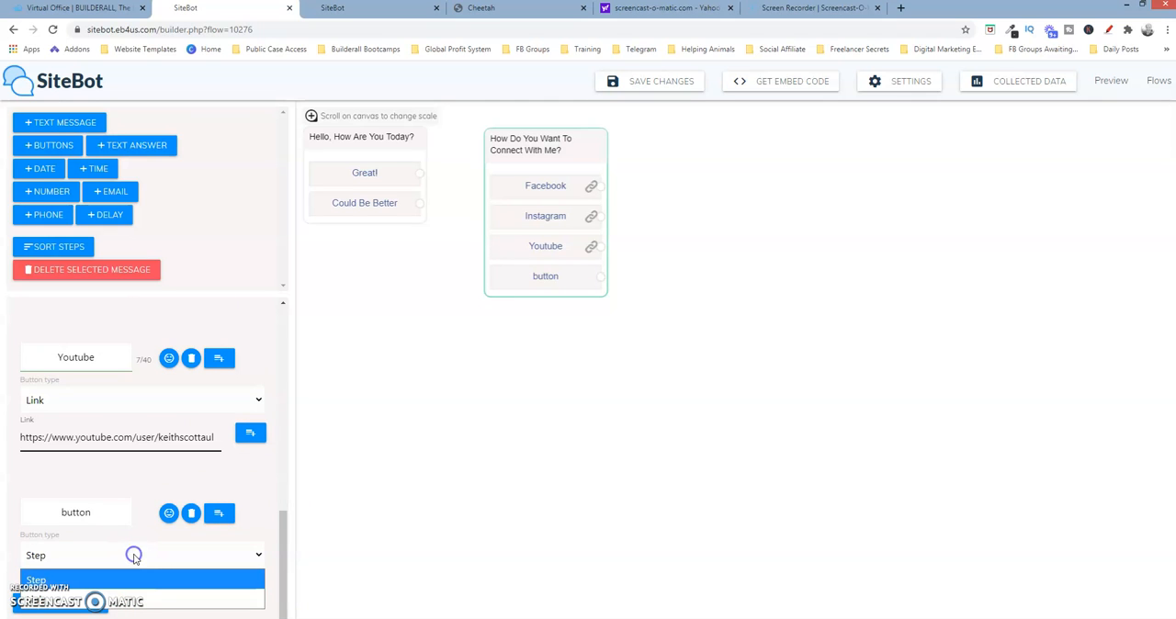
click(135, 571)
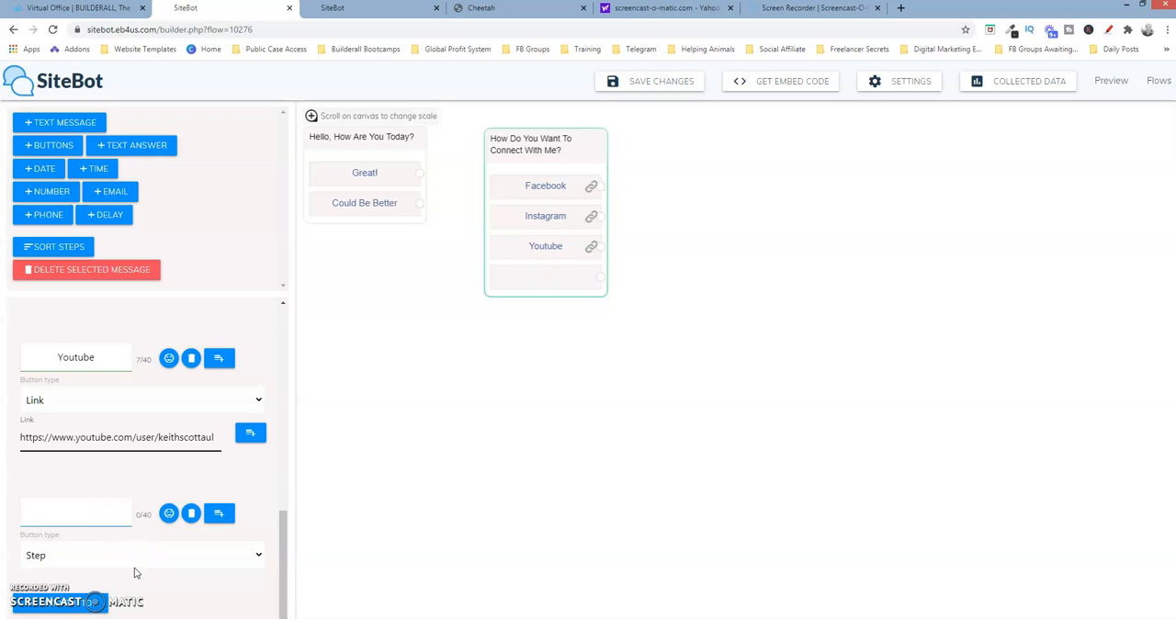
text(None of These)
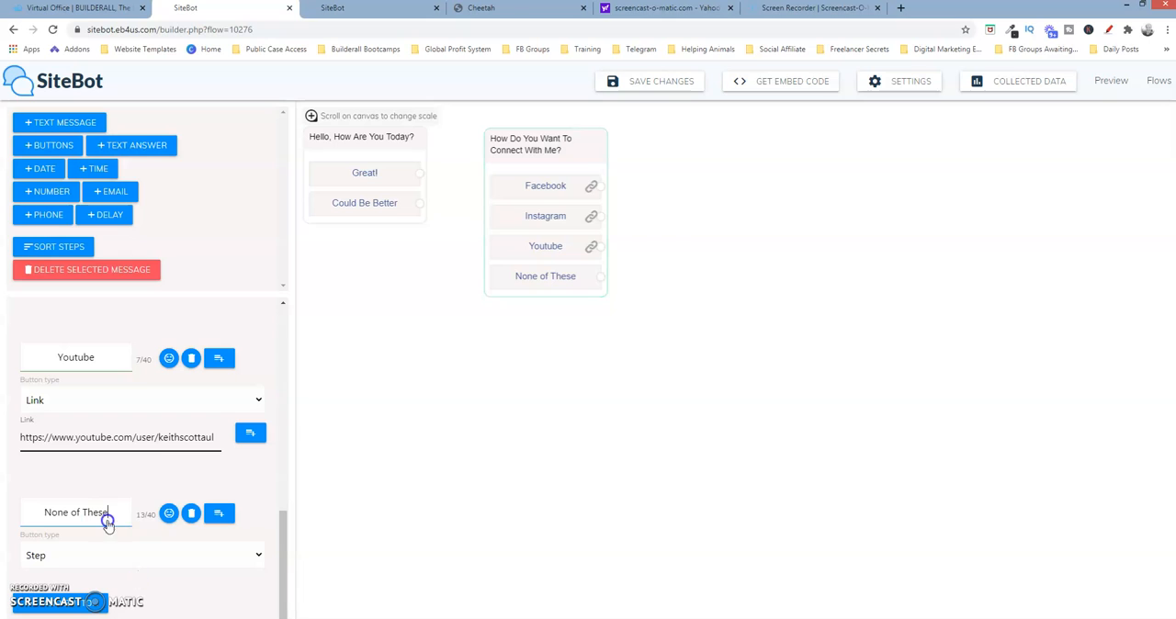
click(554, 361)
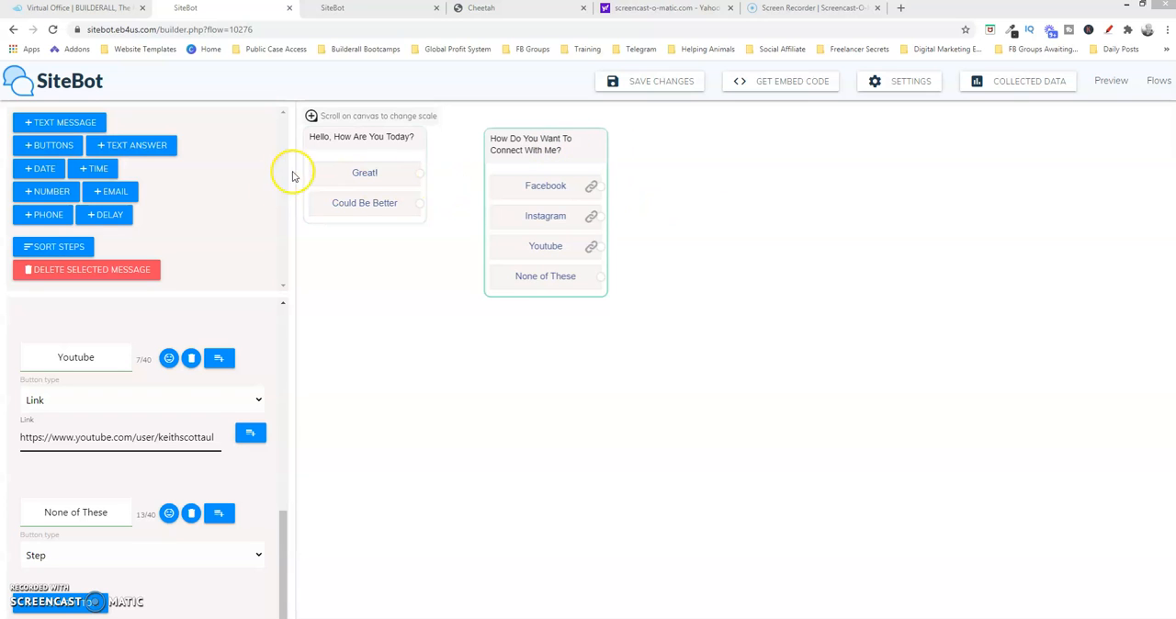
Add four blank text messages to the flow and stack them in a column to the right of the connect question
click(74, 123)
drag(714, 324, 716, 156)
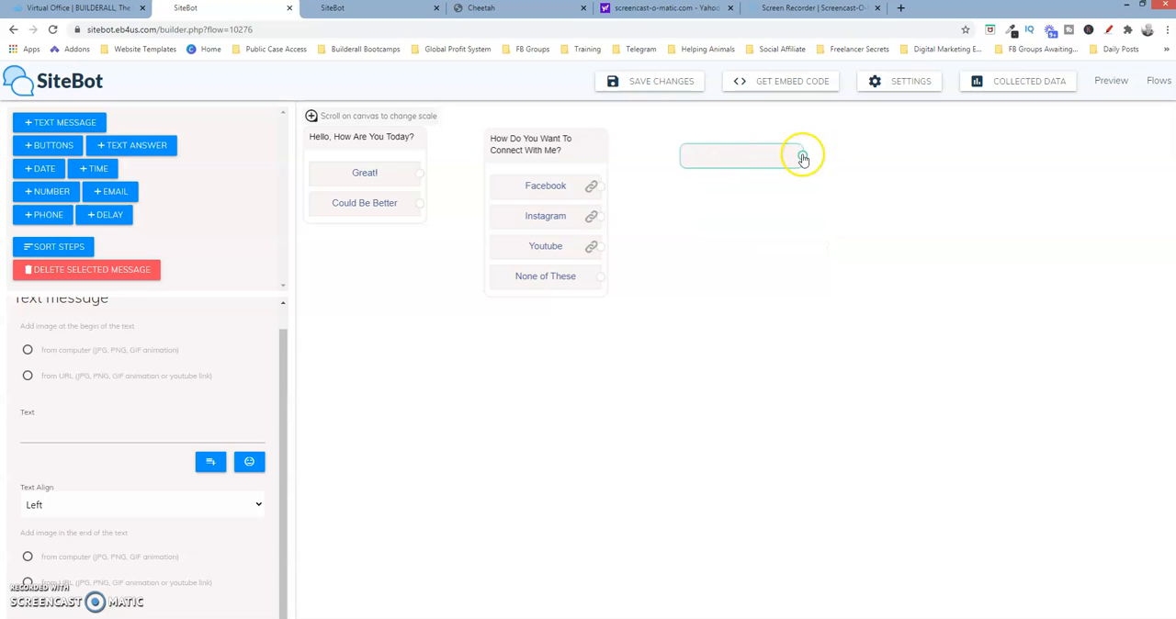
click(72, 125)
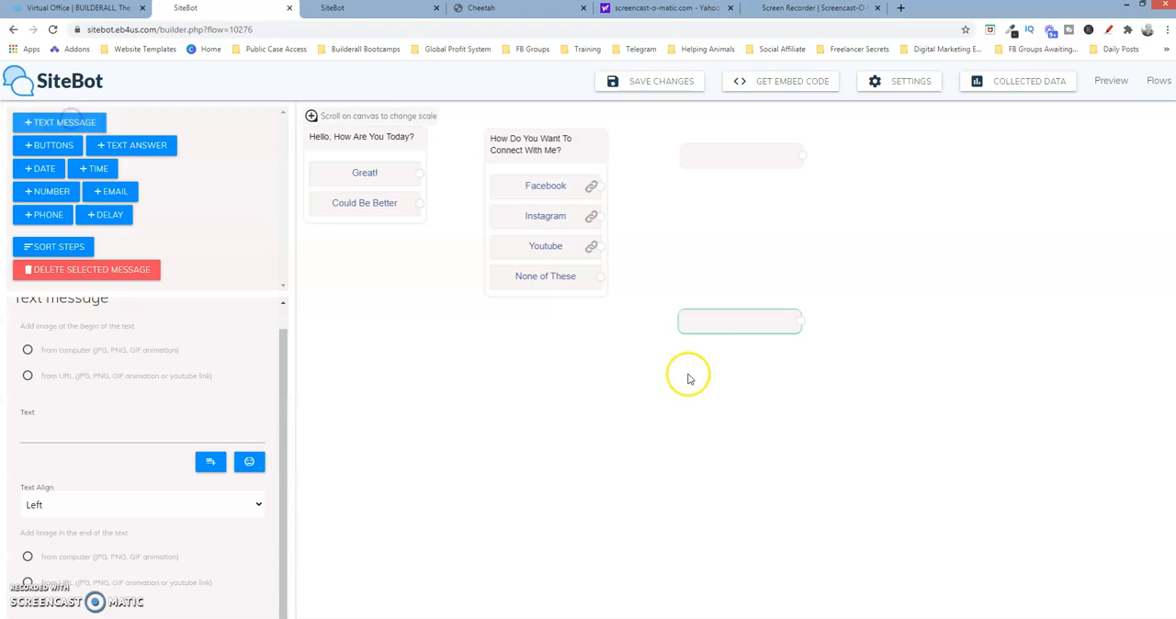
drag(743, 326, 744, 204)
drag(747, 324, 749, 235)
drag(746, 318, 751, 276)
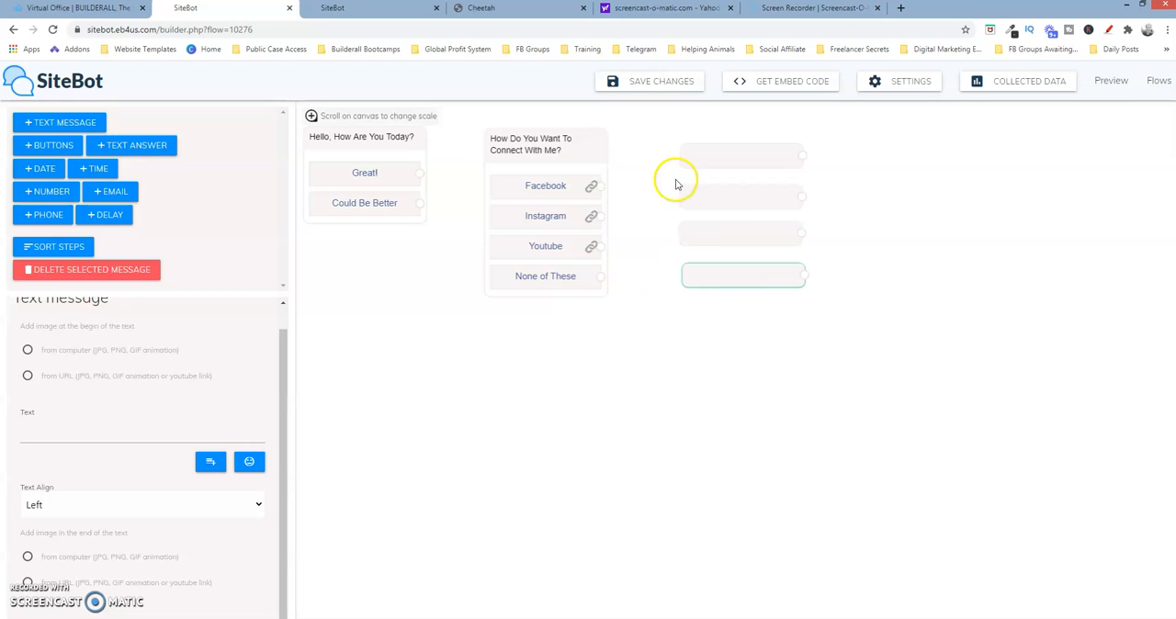
Set the text of the first three blank text messages to "Back To Menu"
click(697, 160)
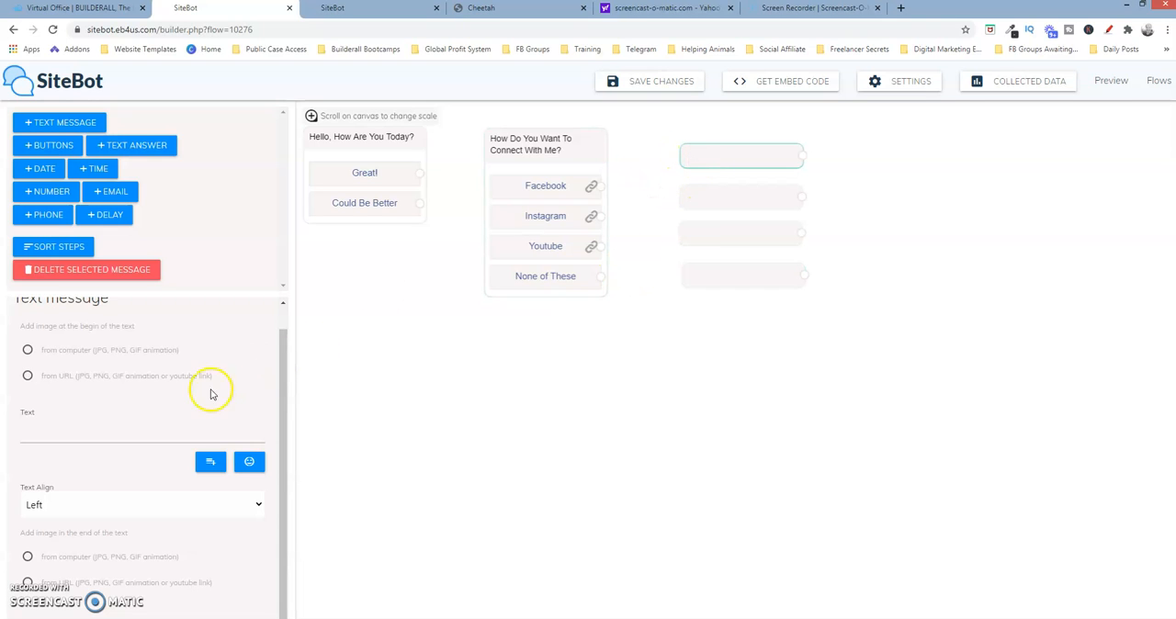
click(131, 433)
text(Back To Menu)
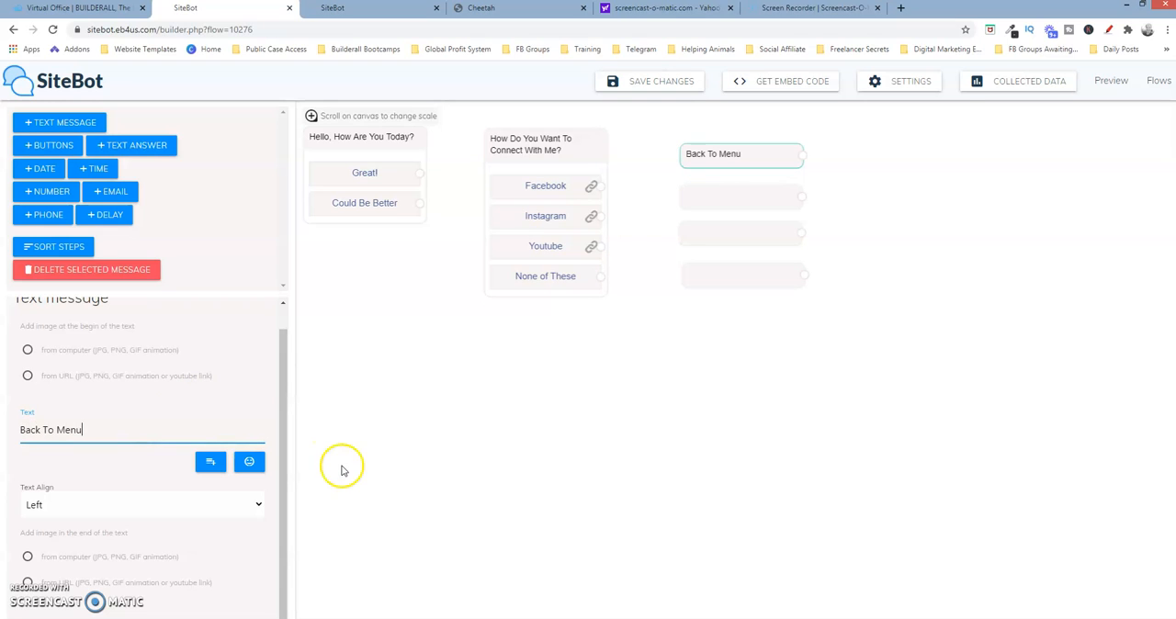
click(722, 196)
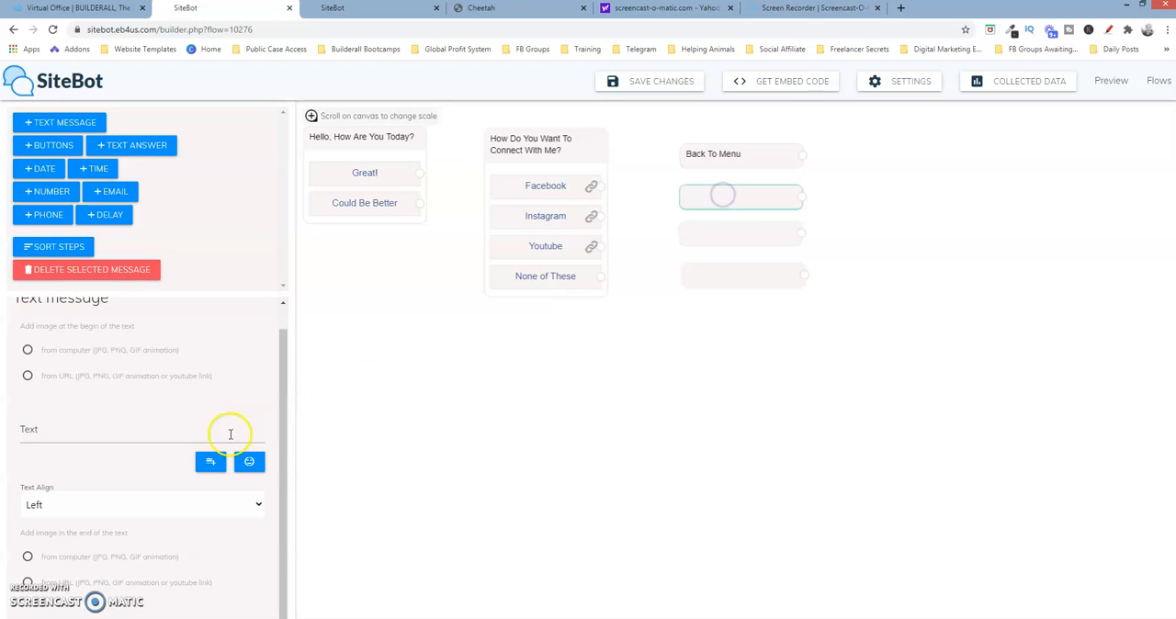
click(151, 433)
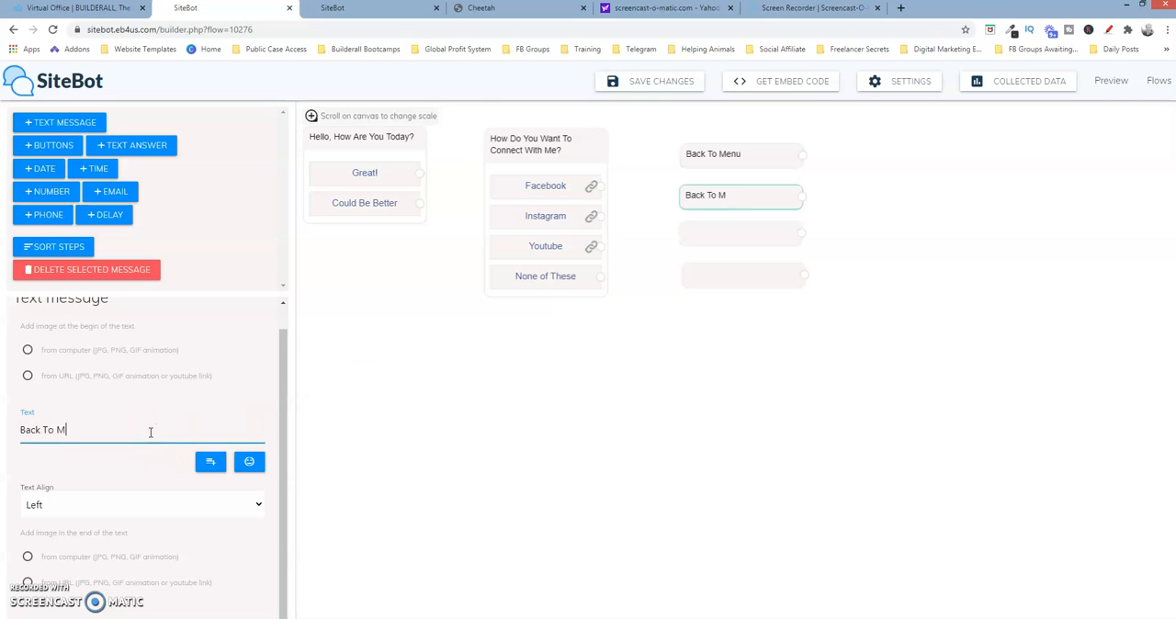
click(705, 232)
click(47, 437)
text(Ba)
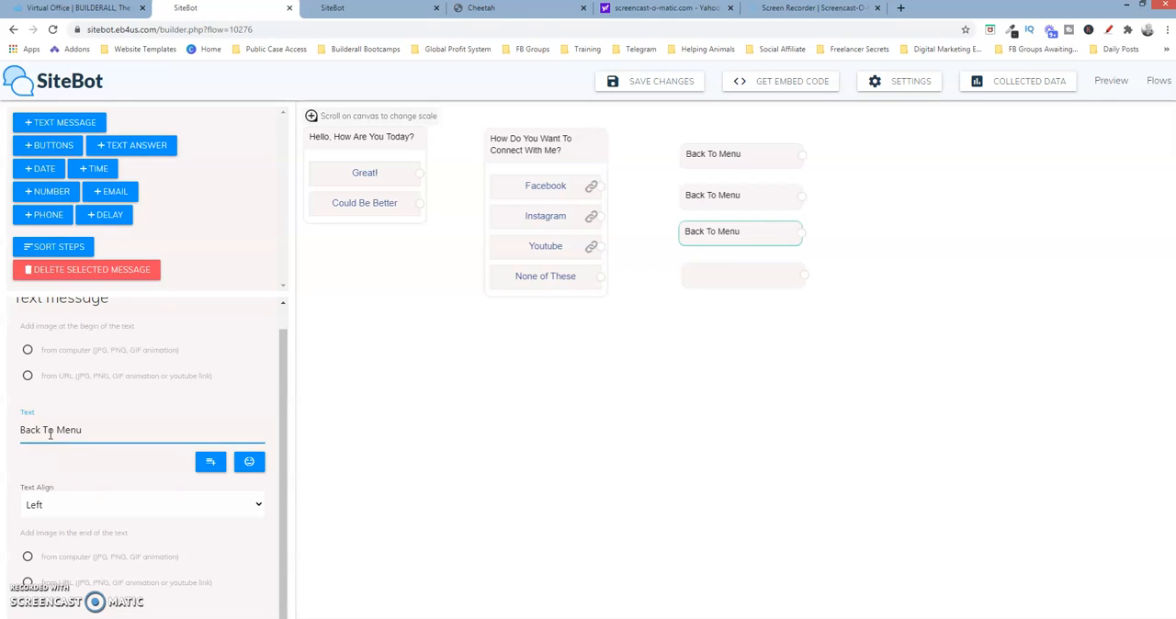
Set the text of the fourth blank text message to "Have A Great Day"
click(708, 284)
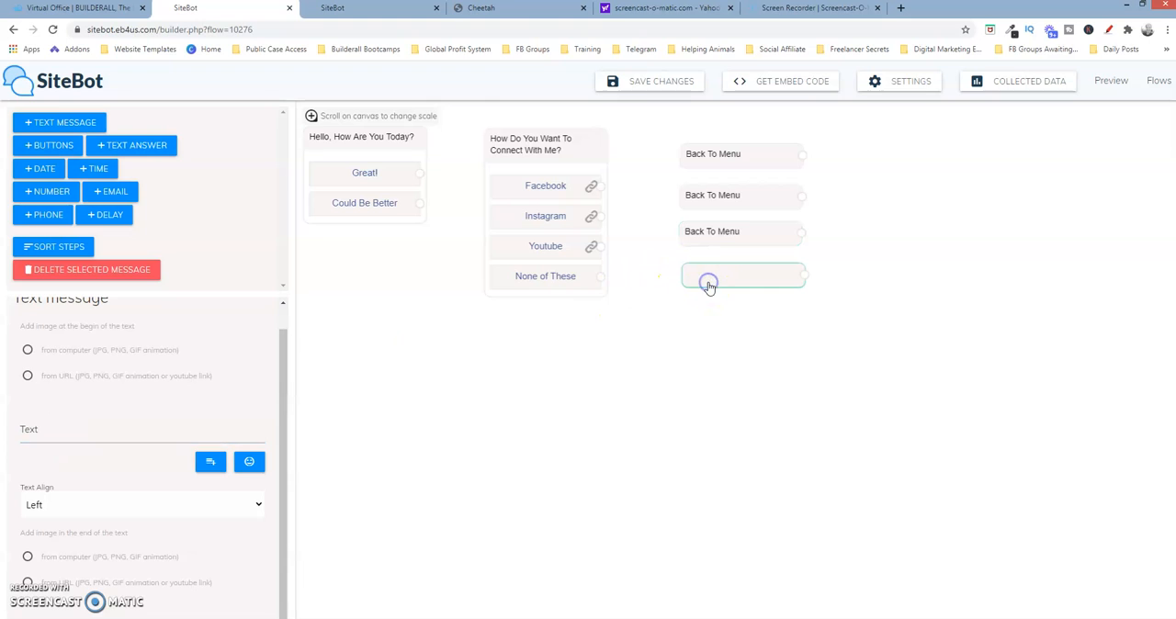
click(92, 431)
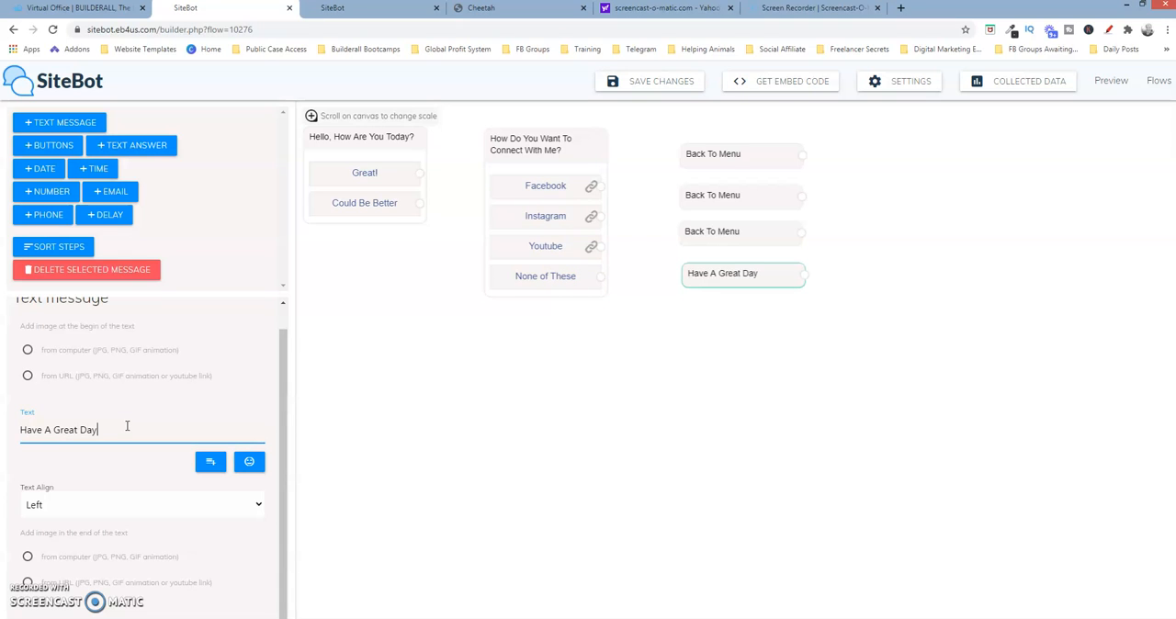
click(643, 290)
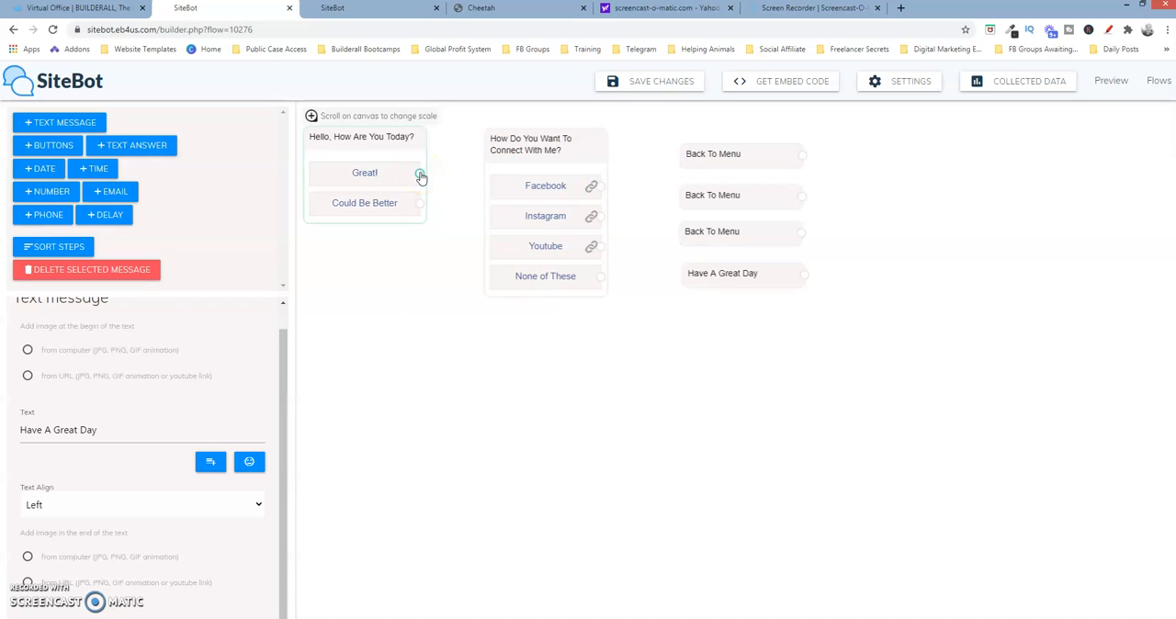
Connect the greeting's "Great!" and "Could Be Better" buttons to the "How Do You Want To Connect With Me?" question
drag(420, 175, 486, 144)
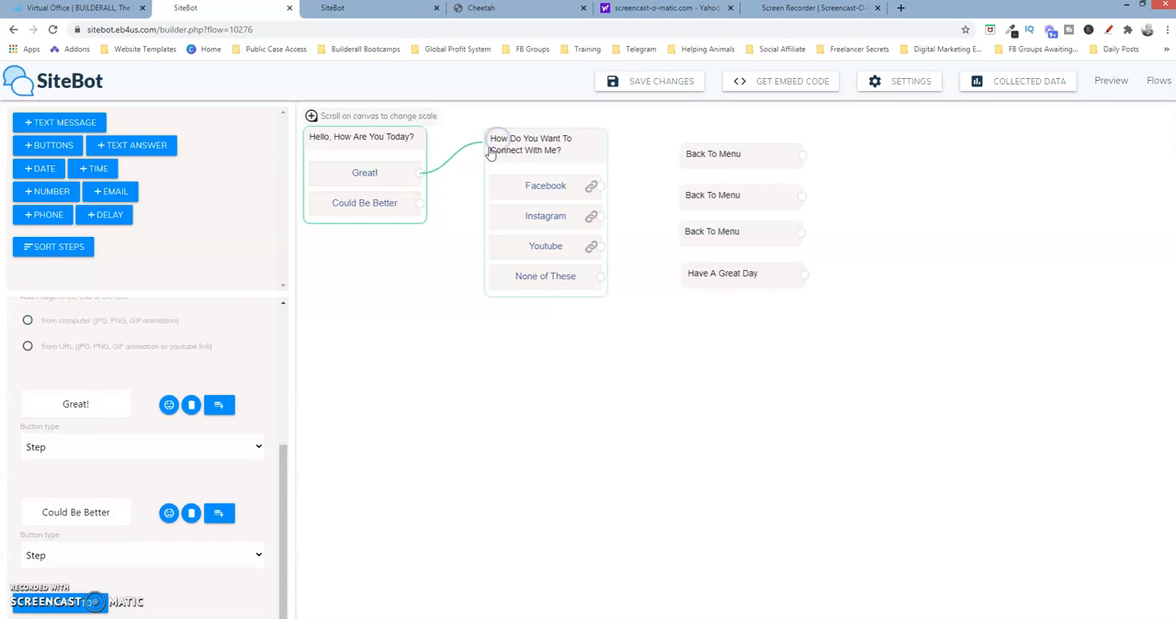
drag(418, 206, 487, 148)
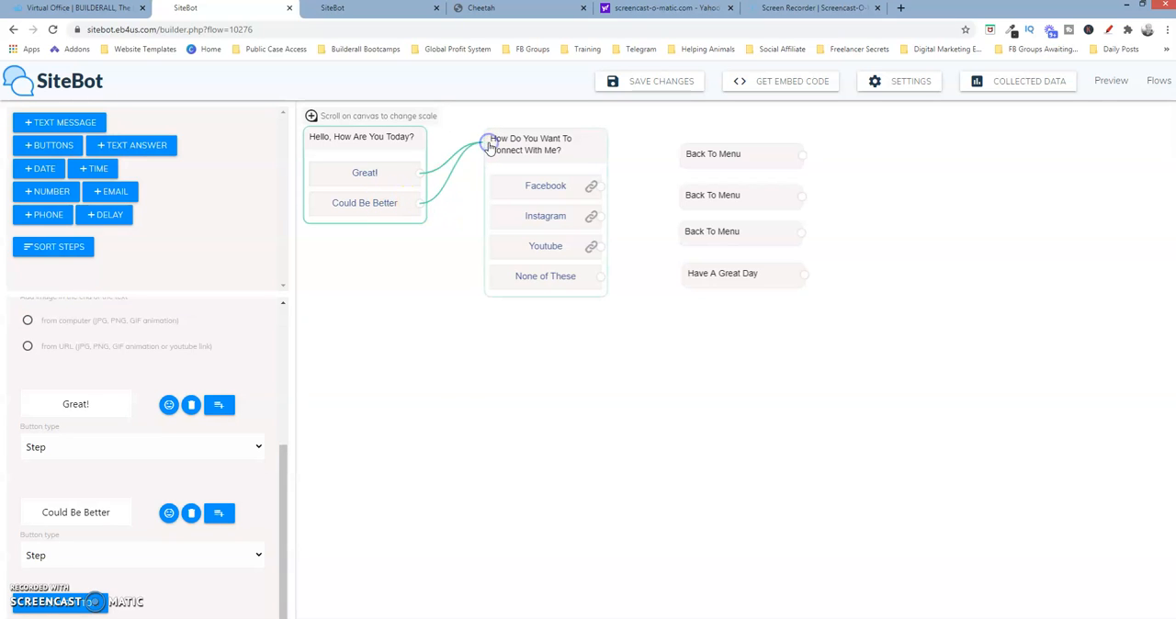
Connect the Facebook button to the first "Back To Menu" message and link that message back to the connect question
click(595, 188)
drag(600, 188, 687, 158)
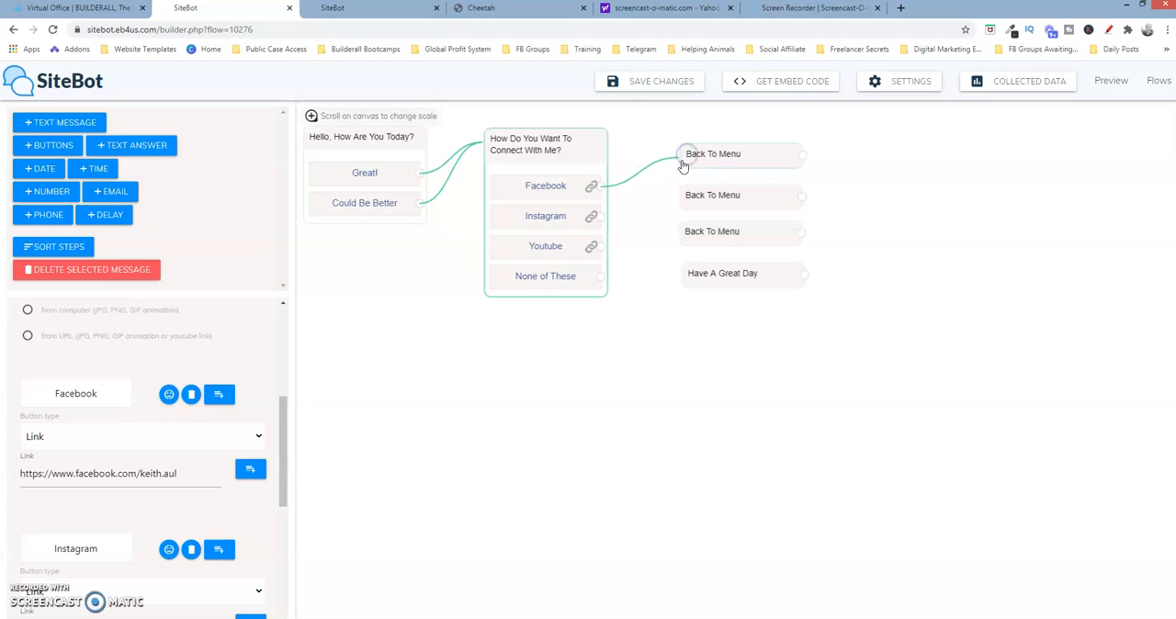
click(805, 158)
drag(800, 154, 481, 142)
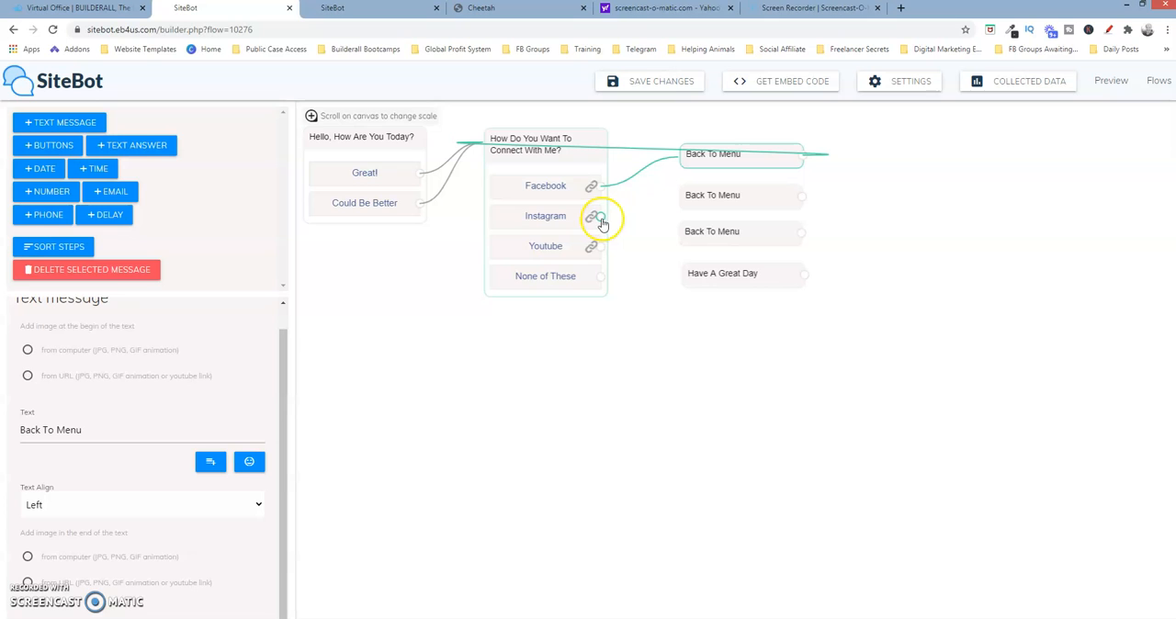
Connect Instagram and Youtube to the second and third "Back To Menu" messages, and try to link both messages back to the connect question
drag(670, 204, 676, 201)
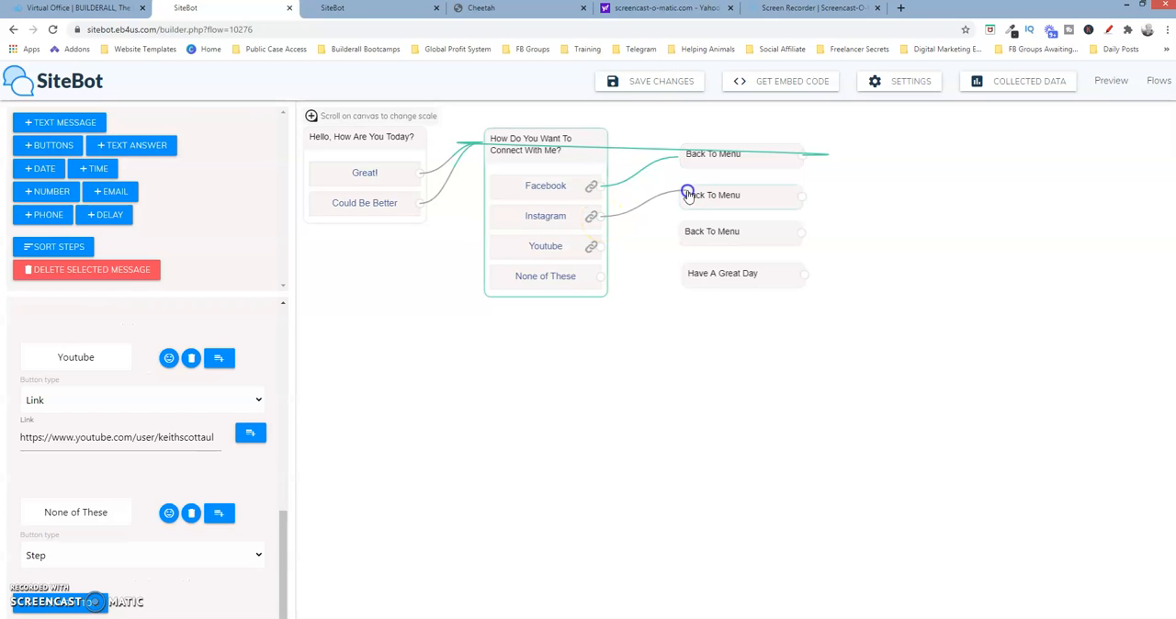
drag(800, 199, 480, 145)
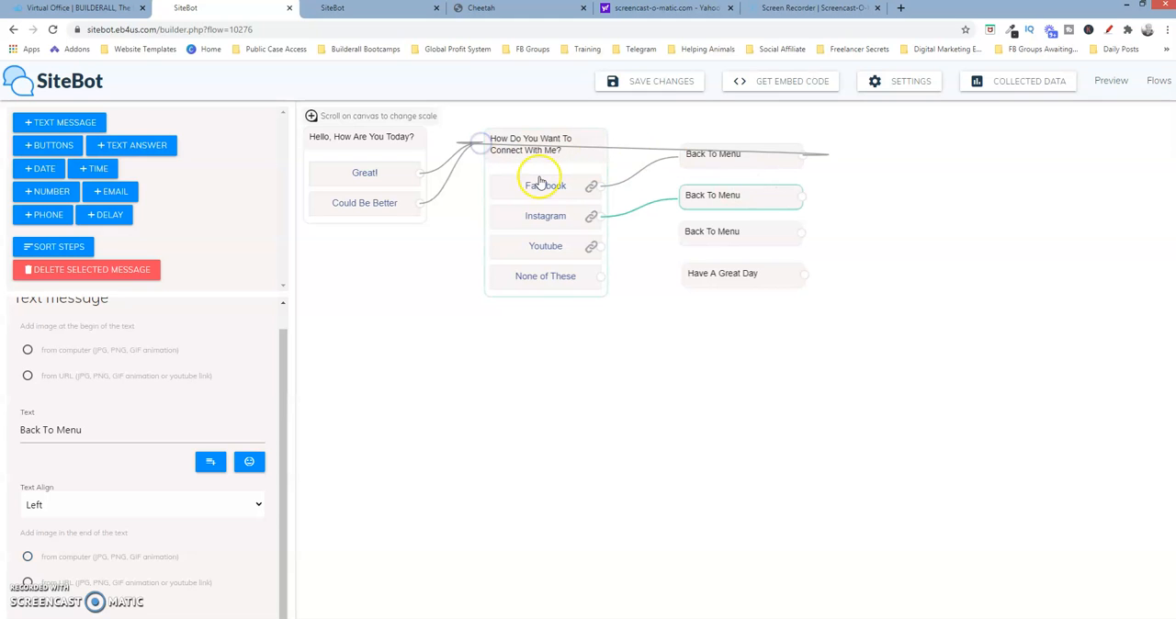
drag(601, 245, 684, 234)
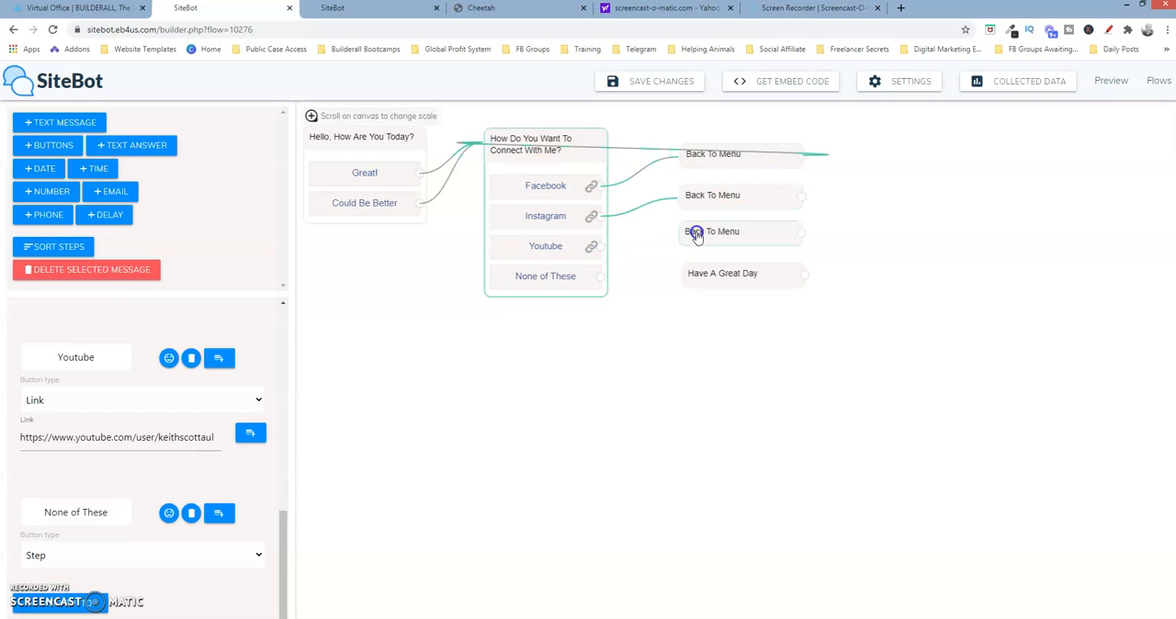
drag(801, 235, 482, 151)
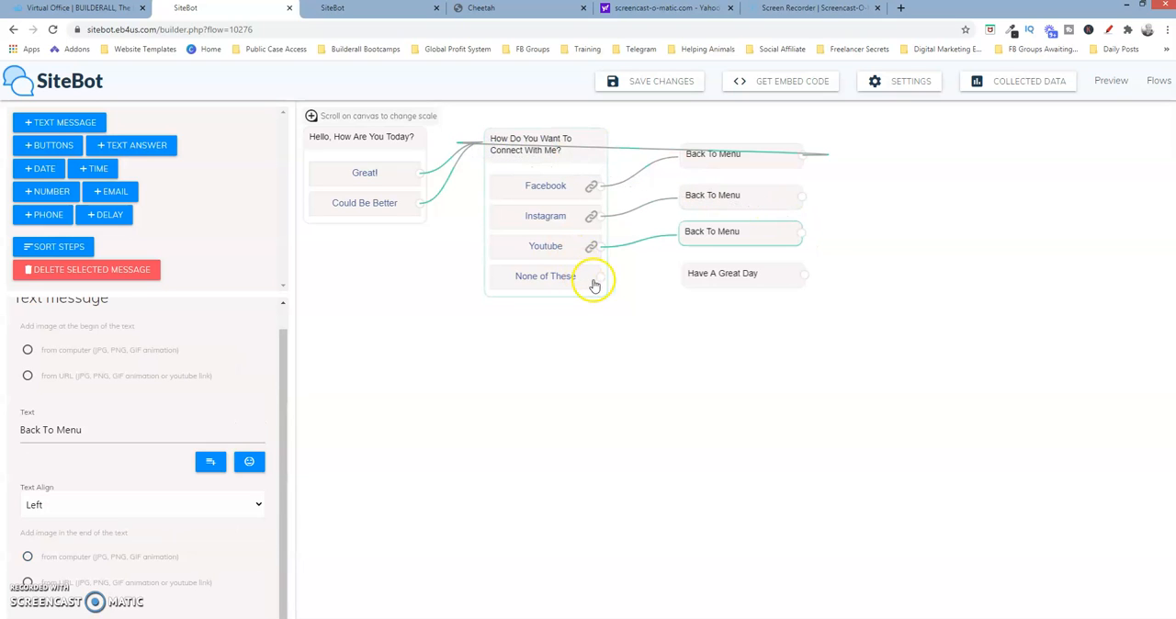
Connect the "None of These" button to the "Have A Great Day" message and save the flow
drag(601, 276, 687, 274)
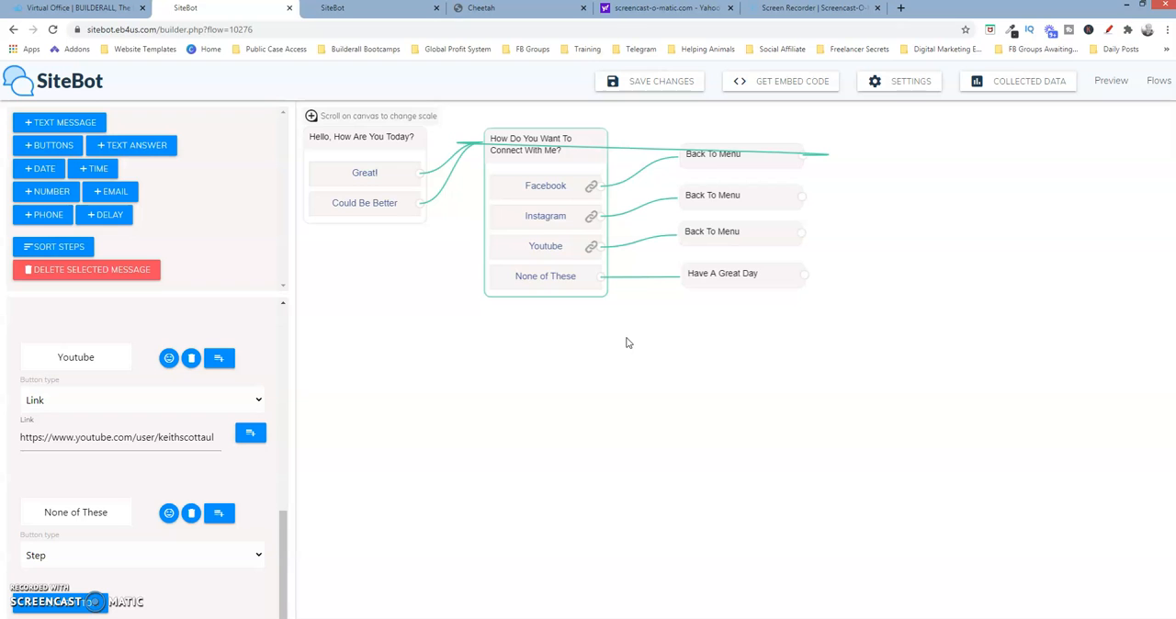
click(657, 82)
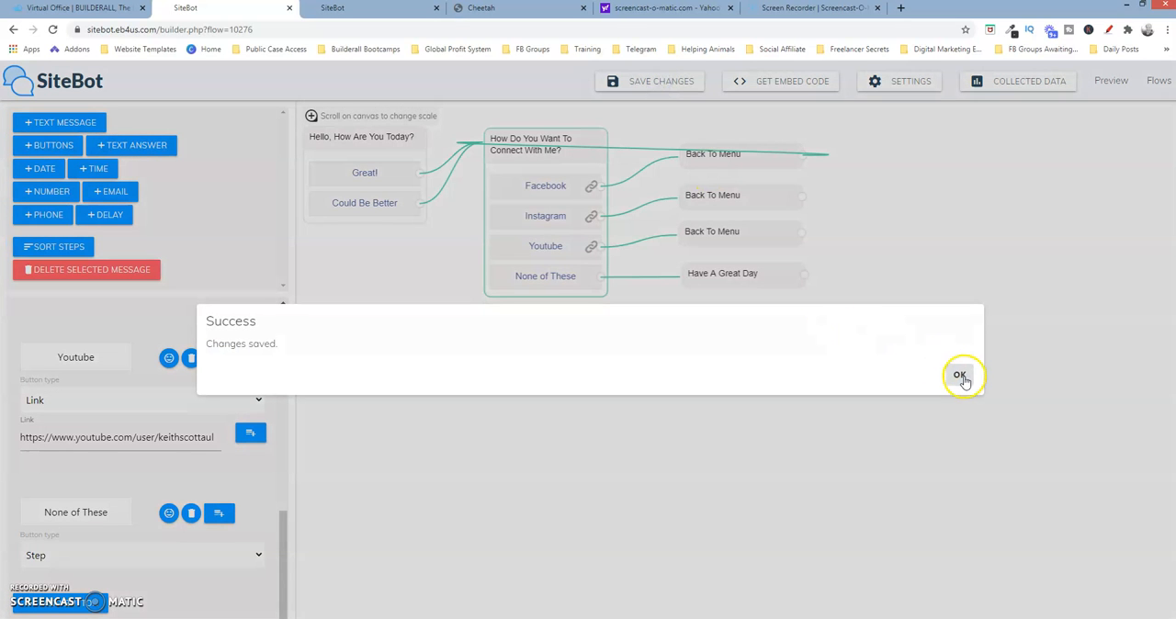
click(963, 375)
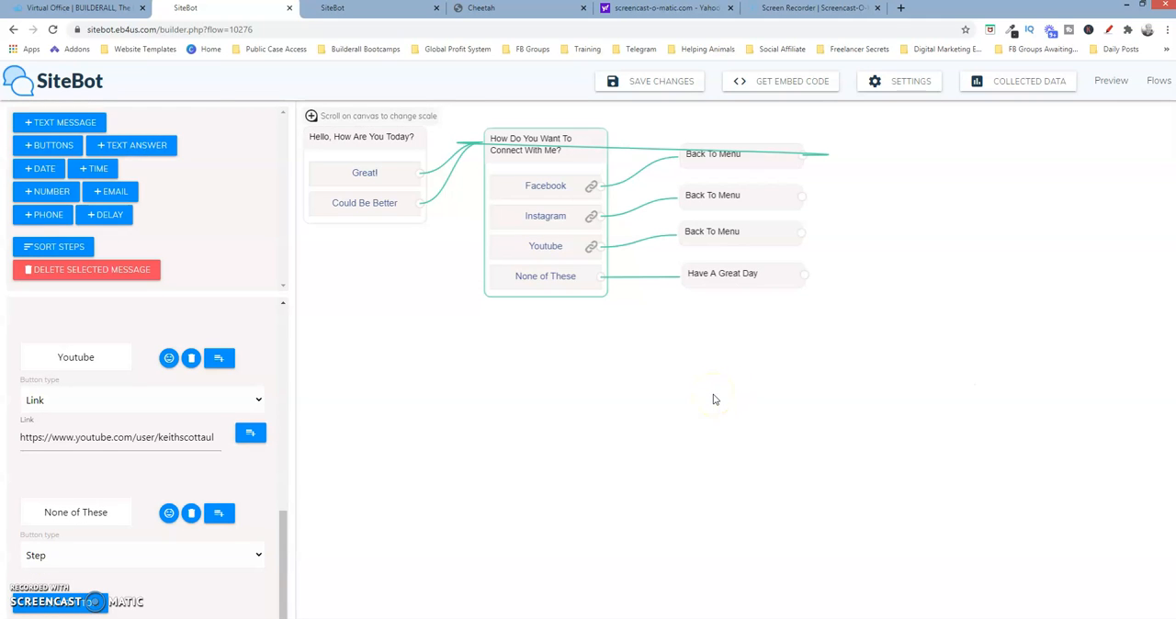
click(674, 351)
Copy the chatbot flow's iframe embed code and close the embed code dialog
click(793, 81)
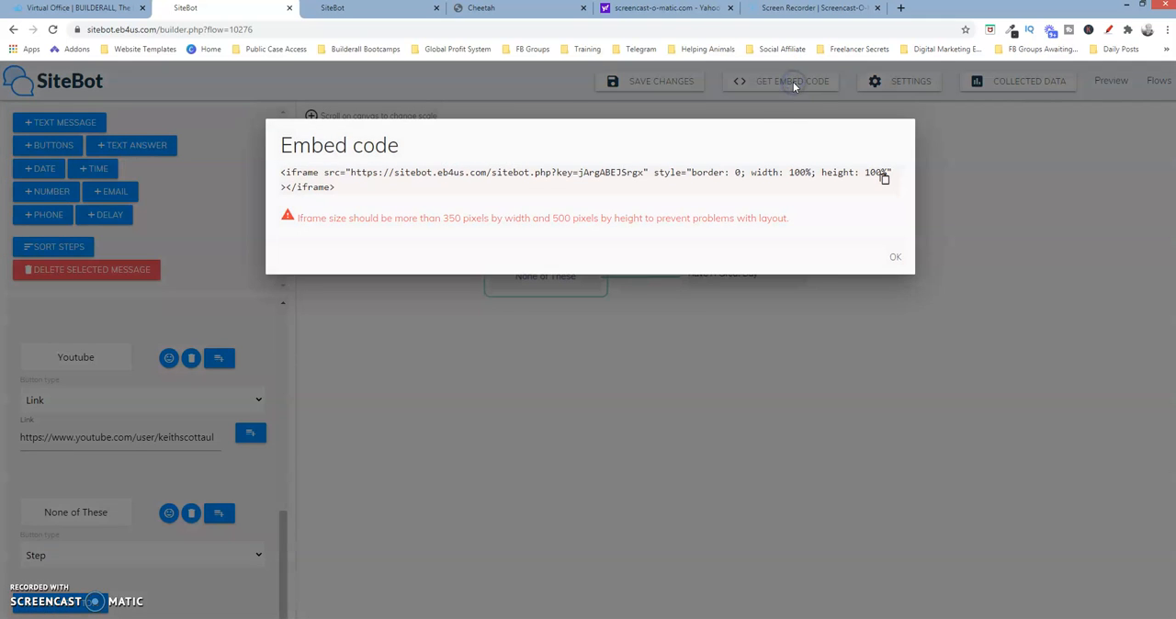
click(883, 181)
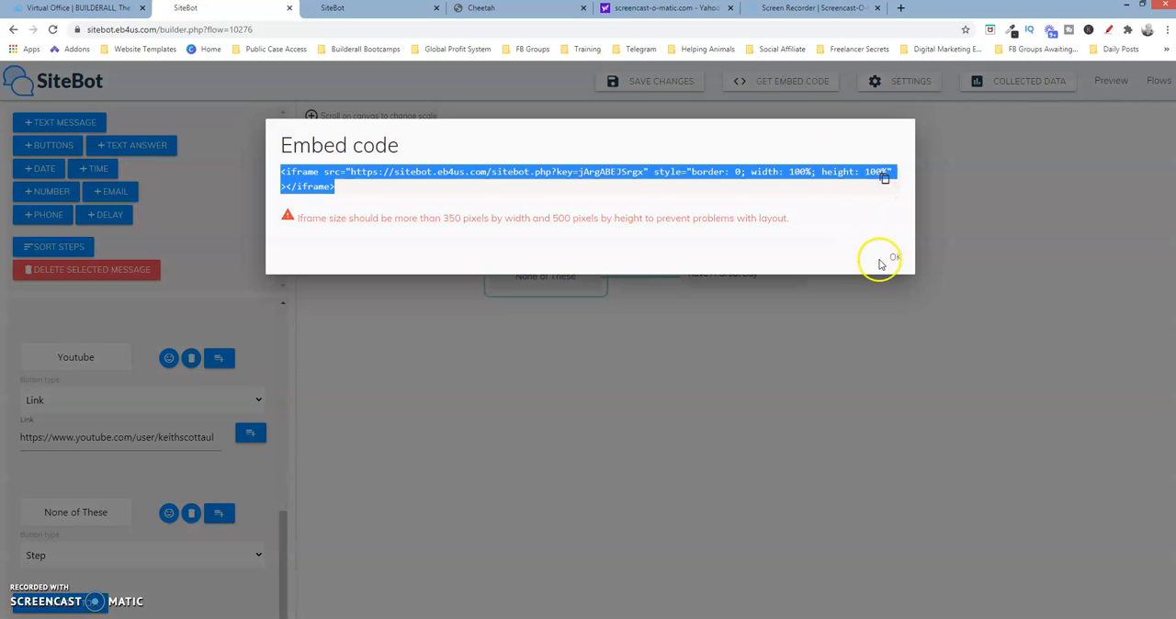
click(895, 256)
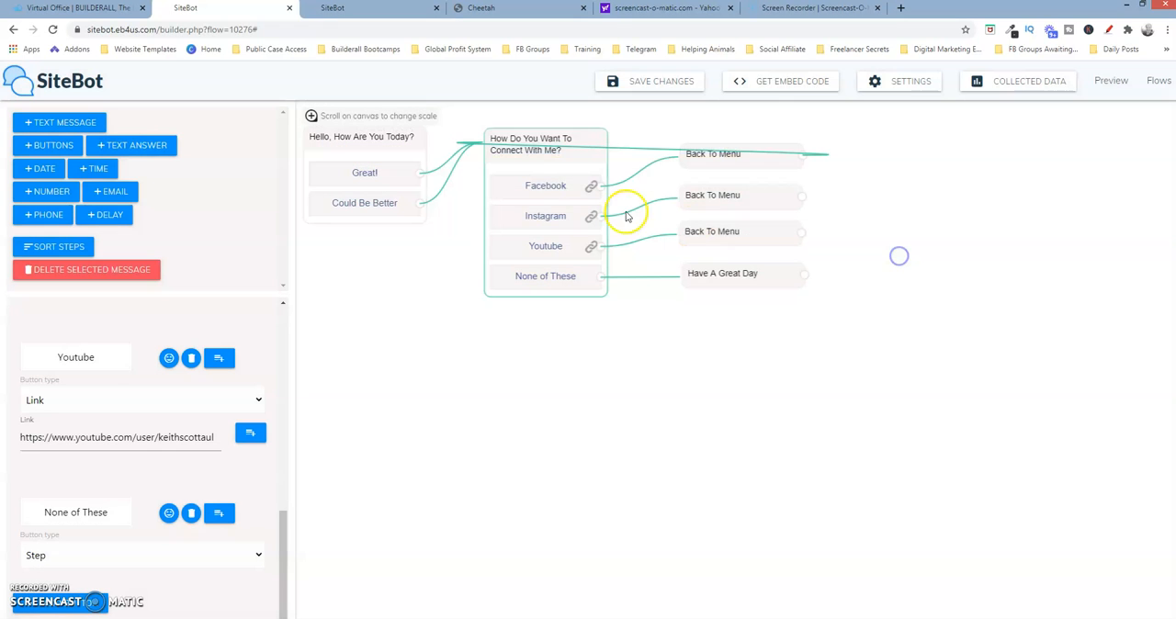
click(373, 10)
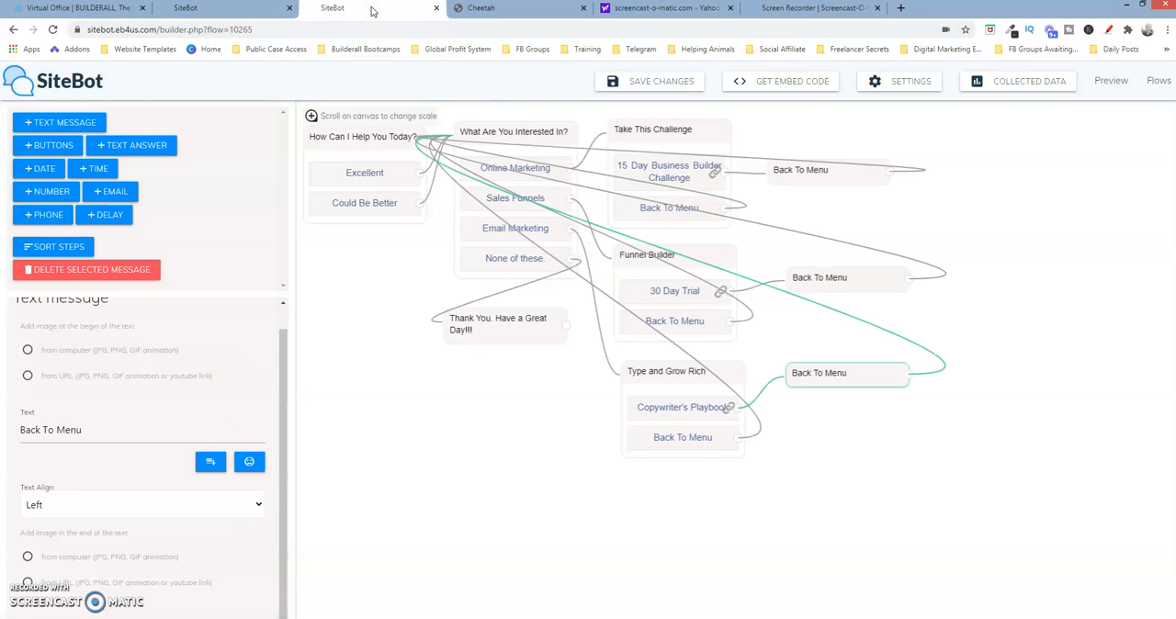
click(466, 9)
click(375, 9)
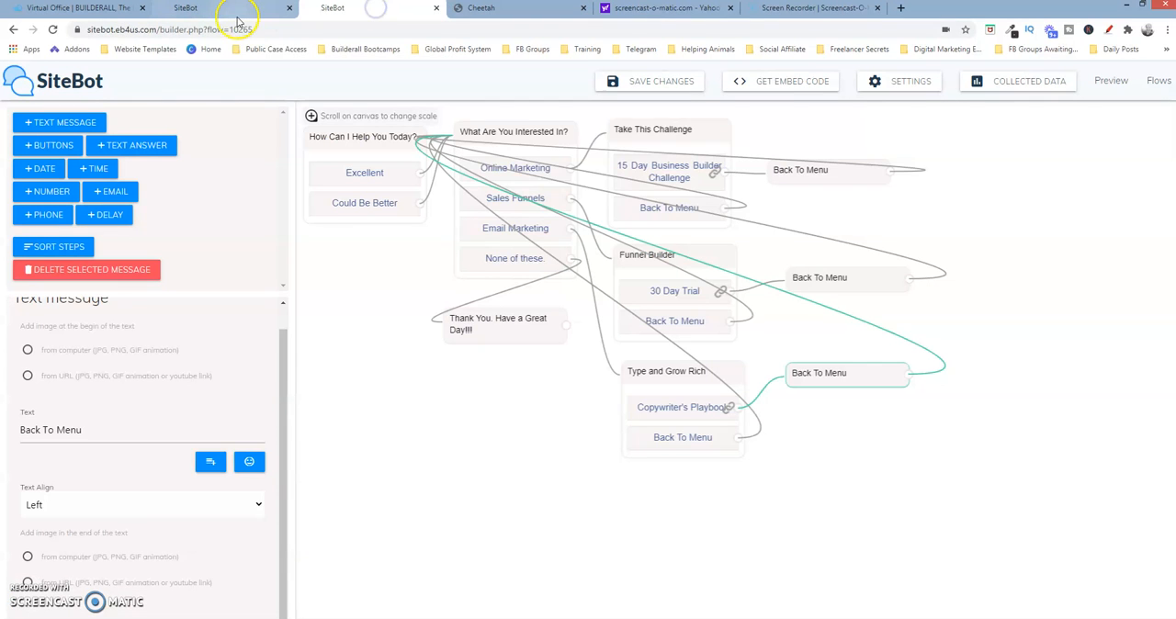
click(237, 14)
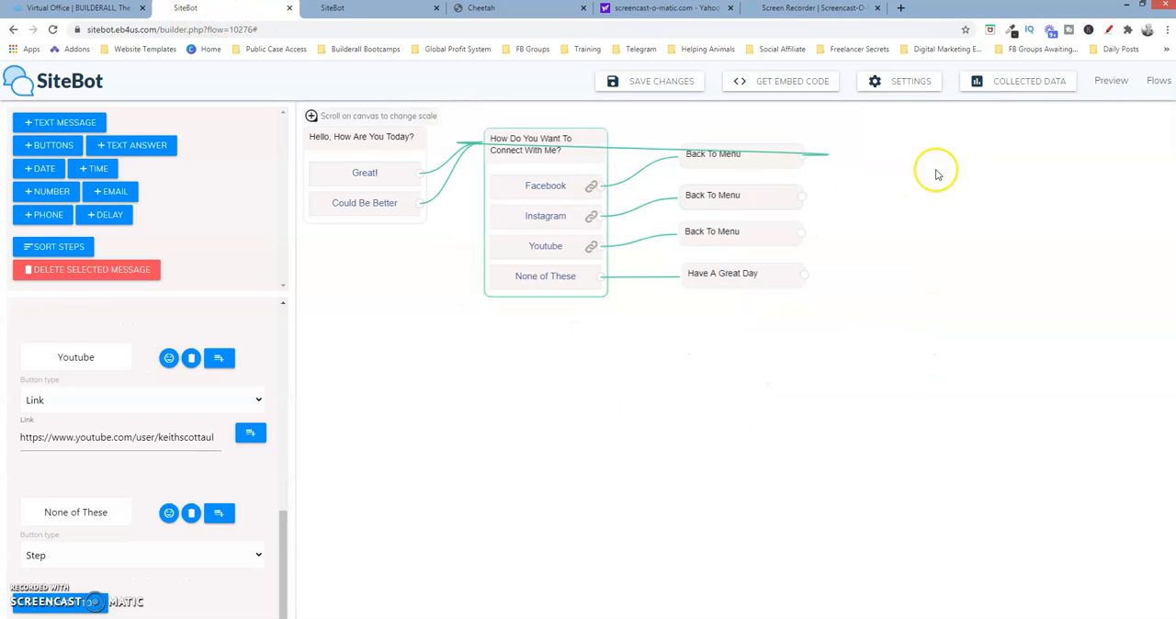
Go to the flows list and view the embed code of the Website Chatbot flow
click(1163, 81)
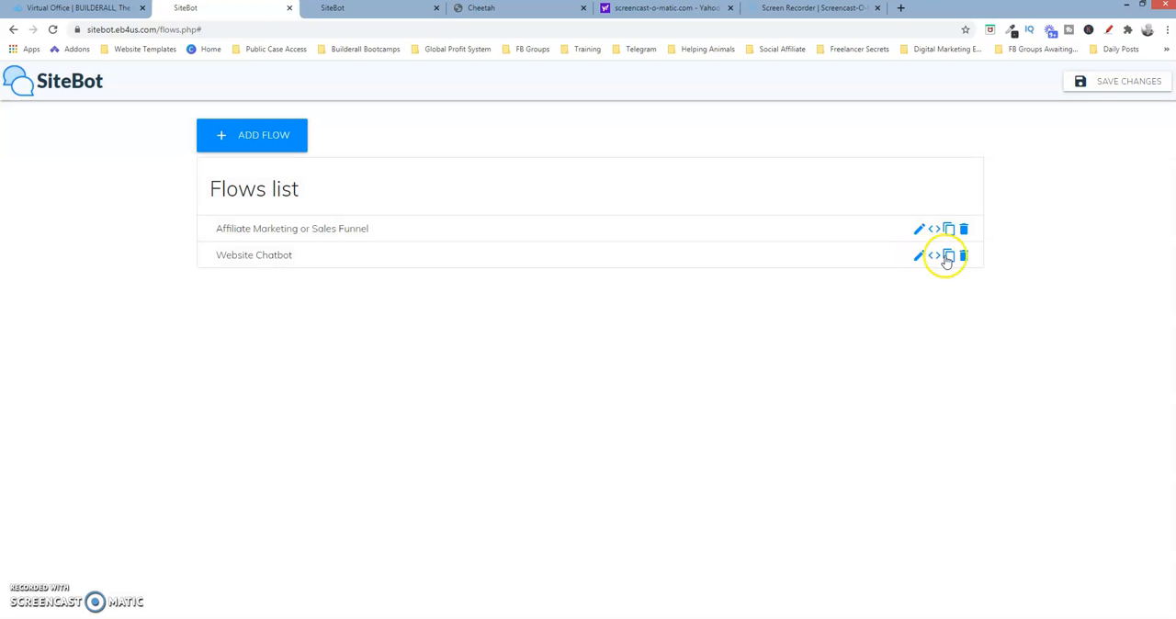
click(935, 257)
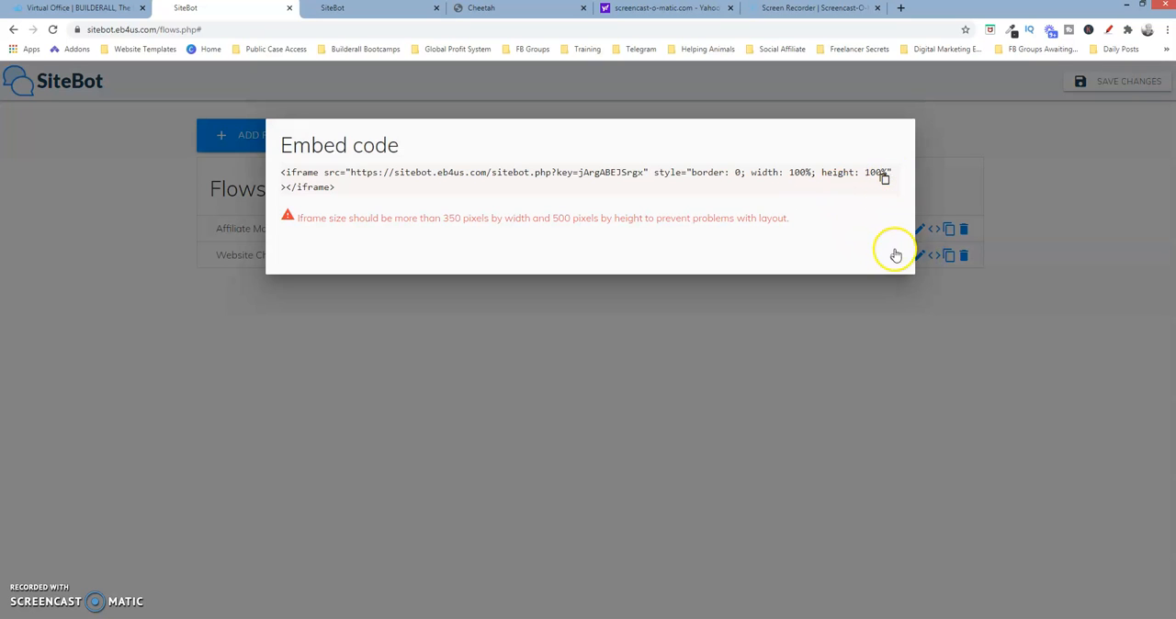
click(896, 260)
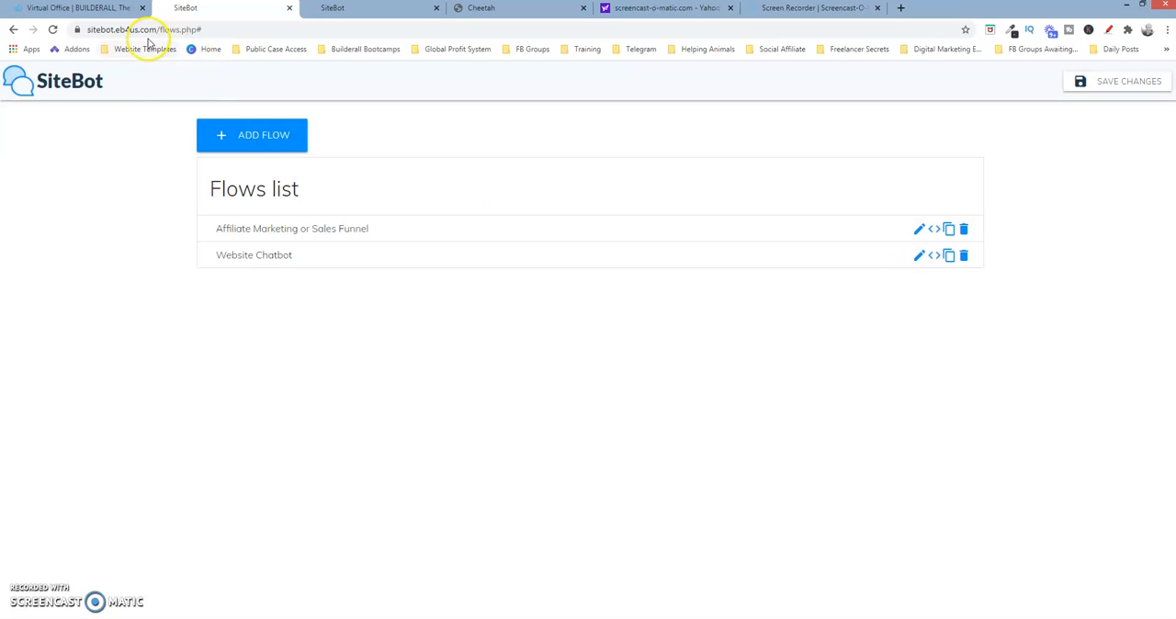
Switch to the Cheetah site builder, open the Website Chatbot site's Home page for editing and skip the tour
click(491, 10)
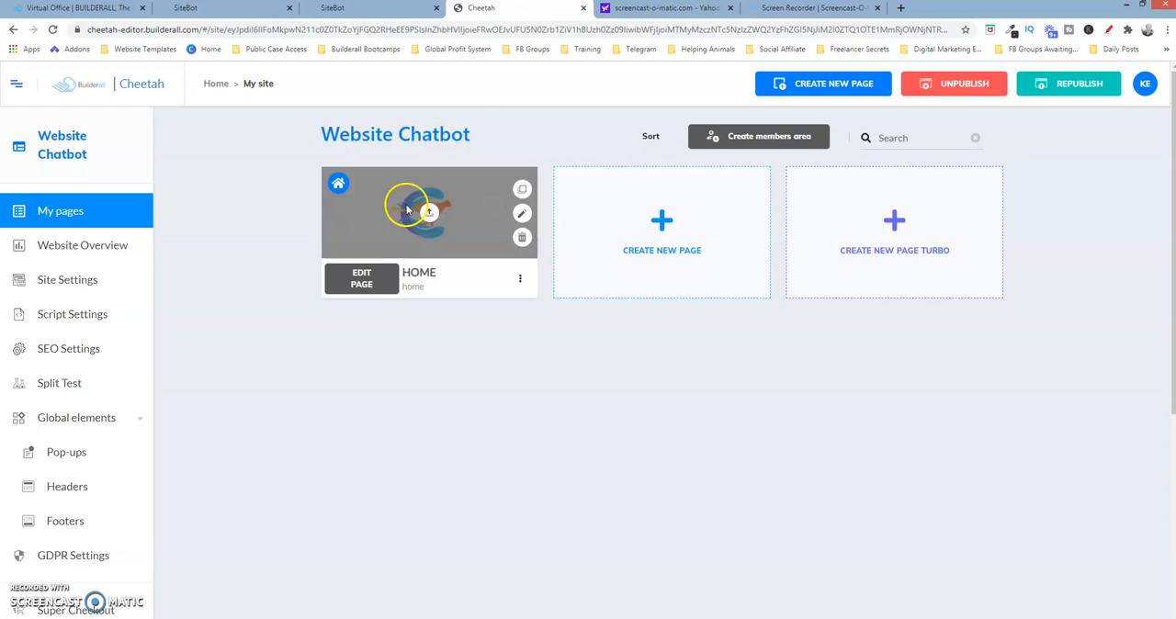
click(366, 284)
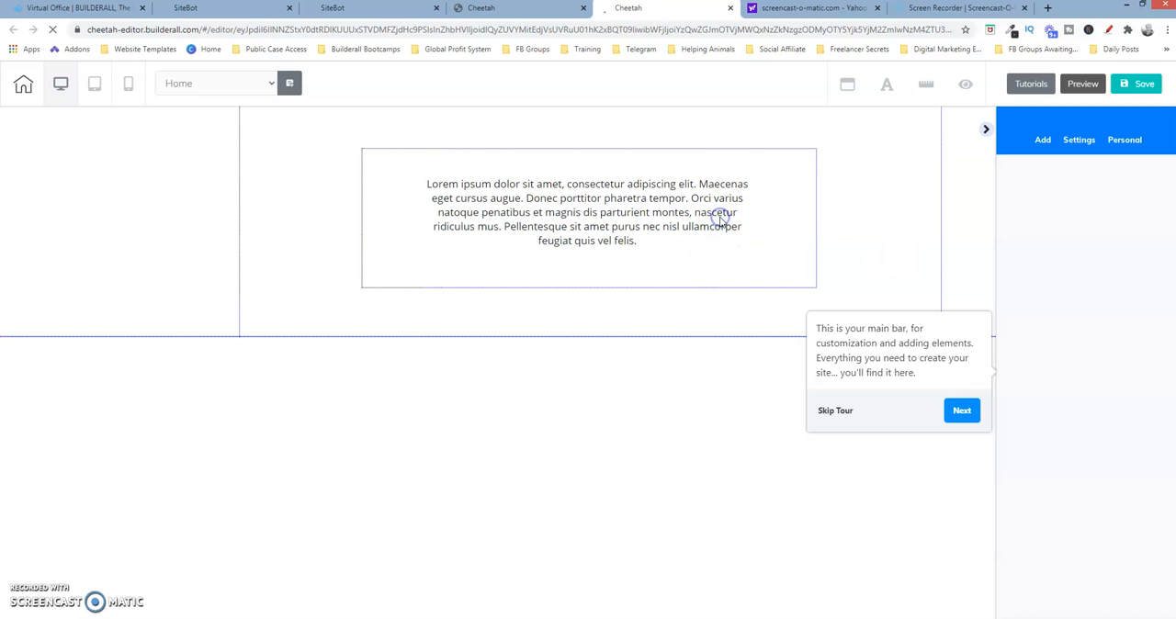
click(832, 411)
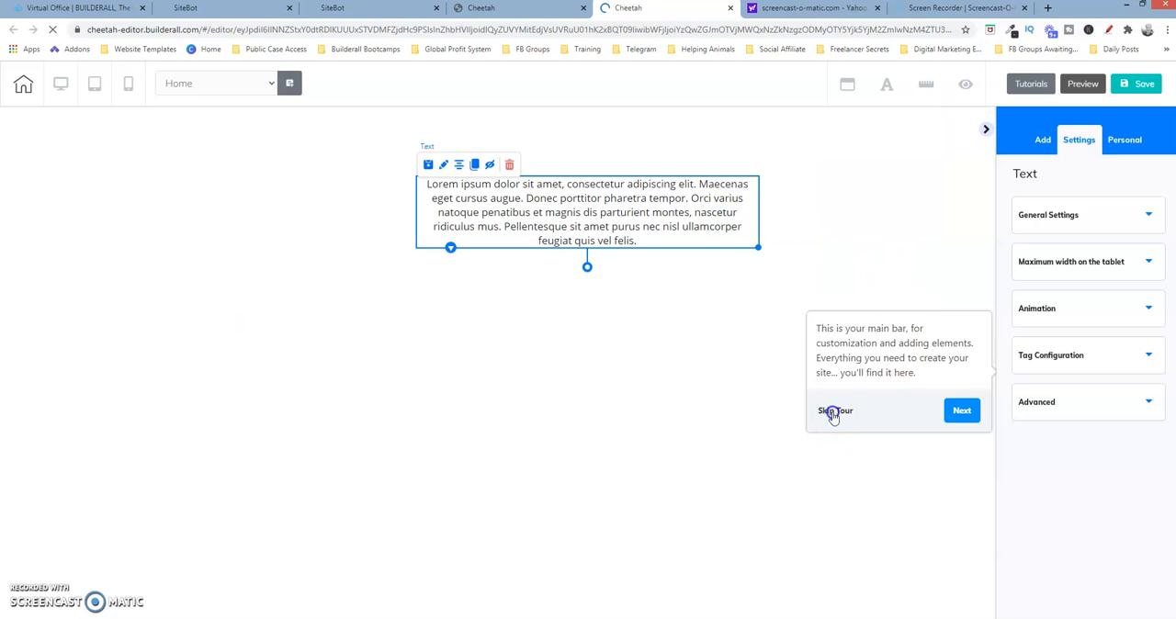
Delete the placeholder lorem ipsum text and its surrounding box from the Home page, leaving the empty panel selected
click(511, 166)
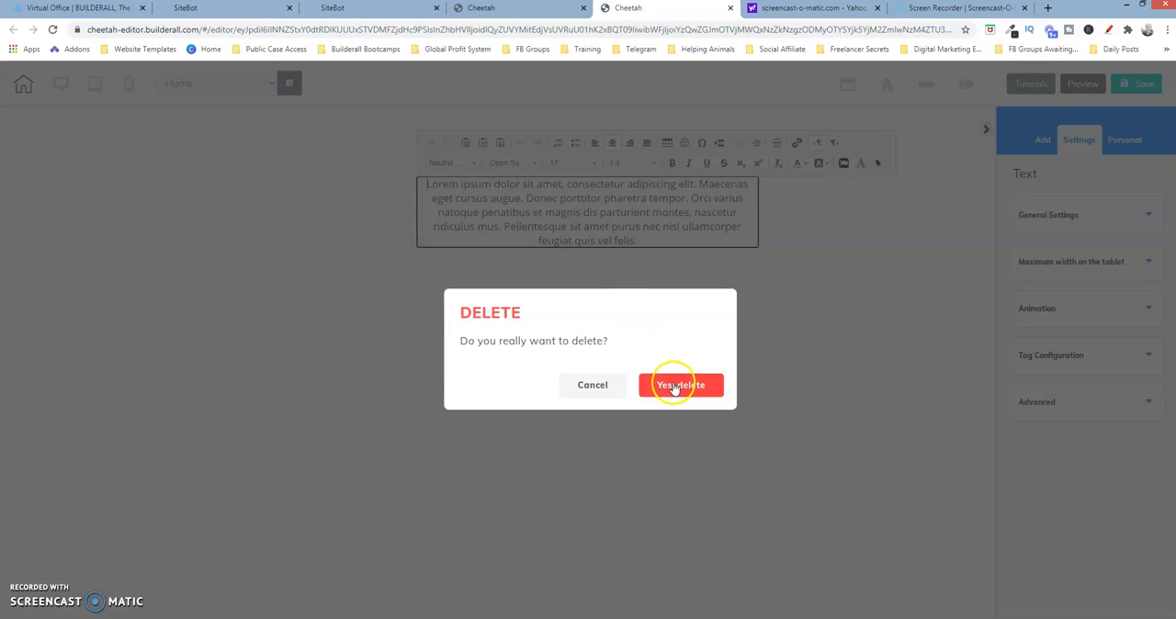
click(674, 384)
click(630, 192)
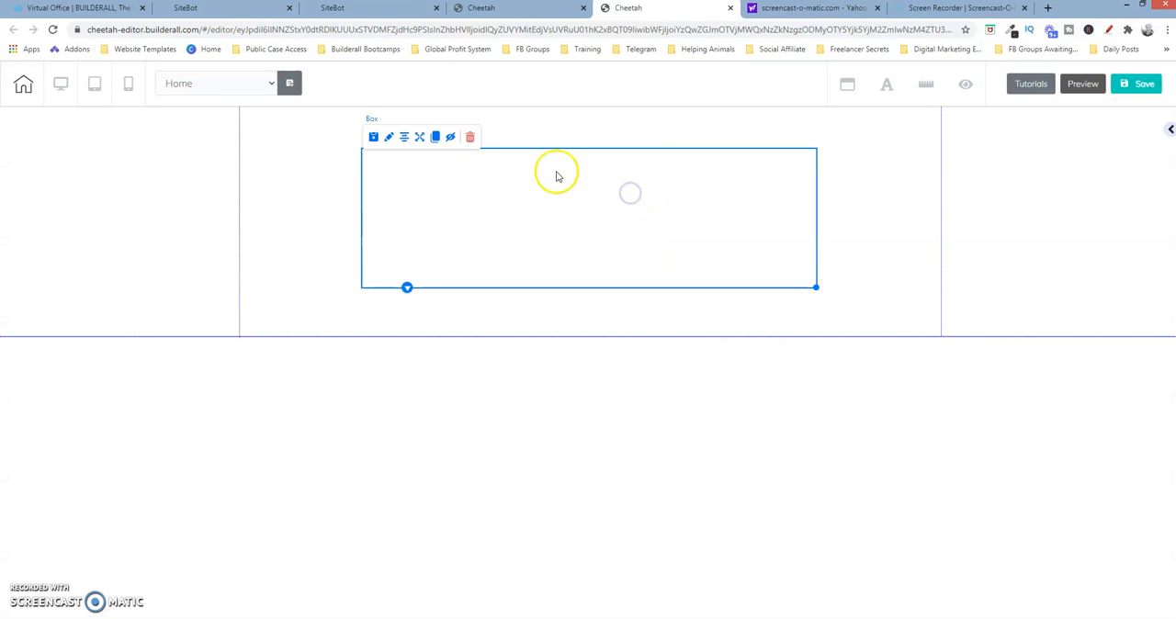
click(473, 137)
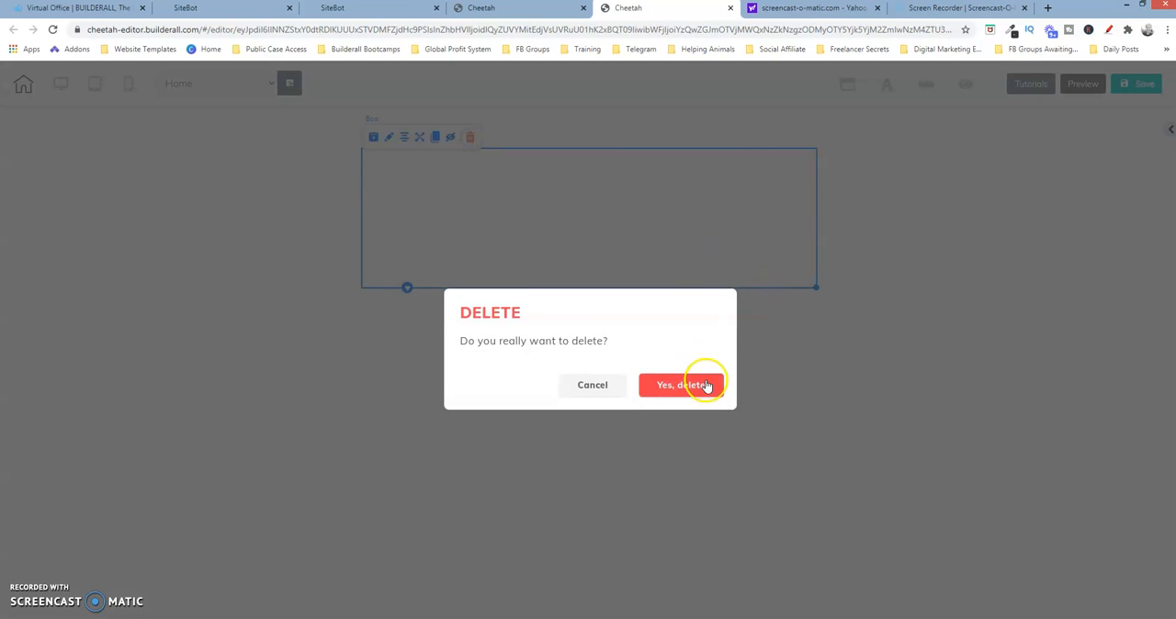
click(705, 382)
click(707, 150)
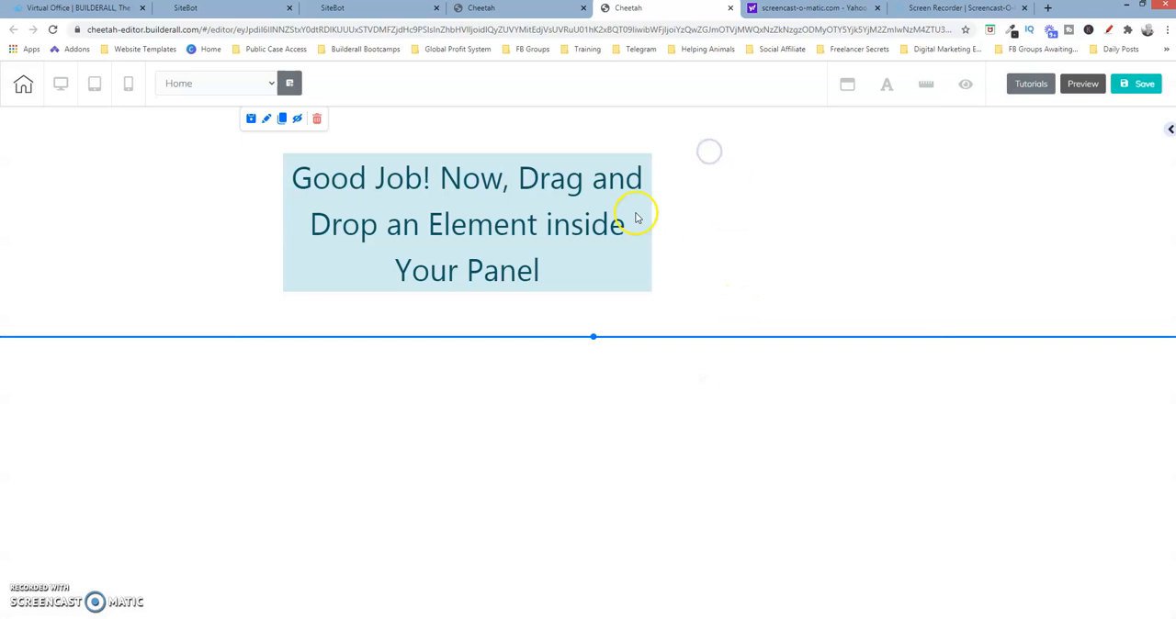
Add an Iframe element to the empty panel on the Home page and position it near the panel's upper middle
click(1170, 129)
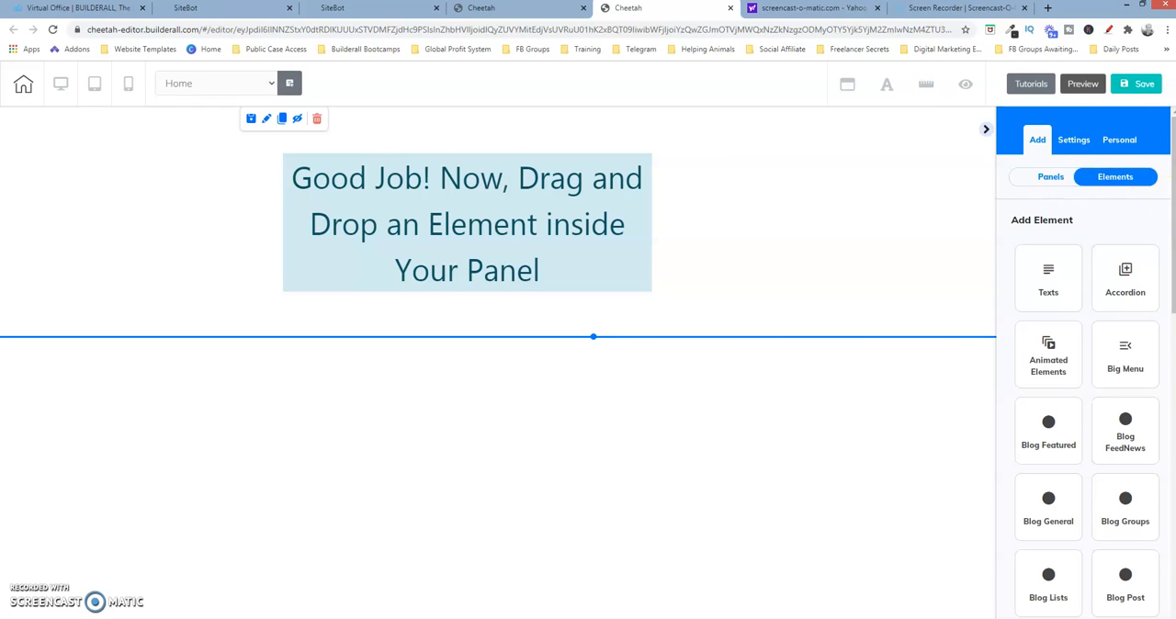
scroll(1160, 202, down, 6)
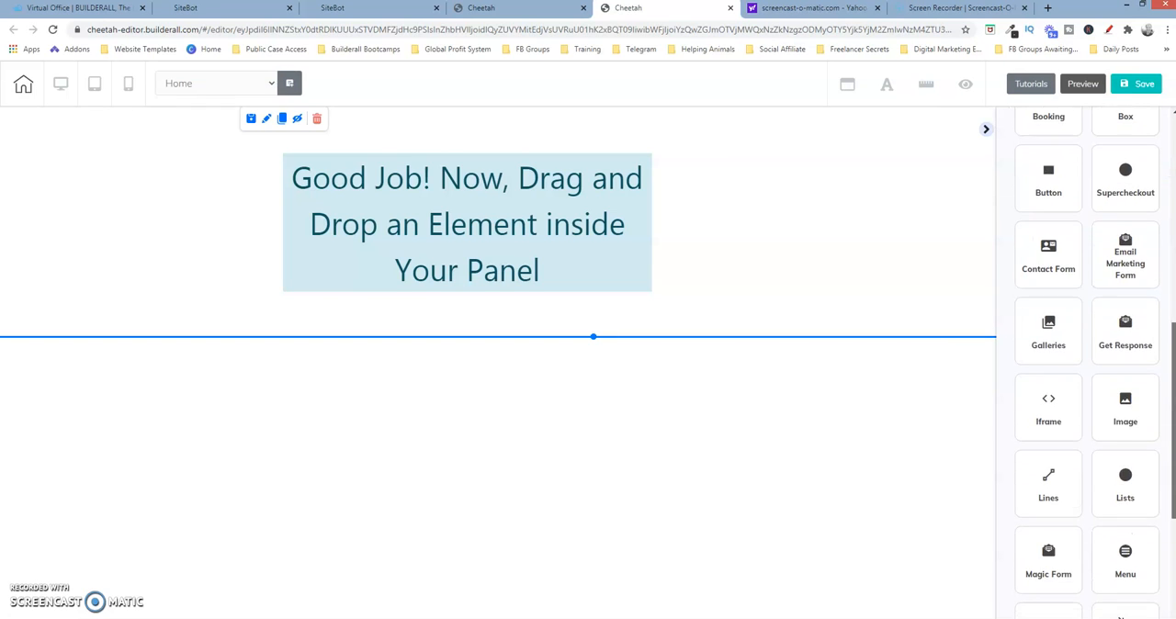
click(1051, 394)
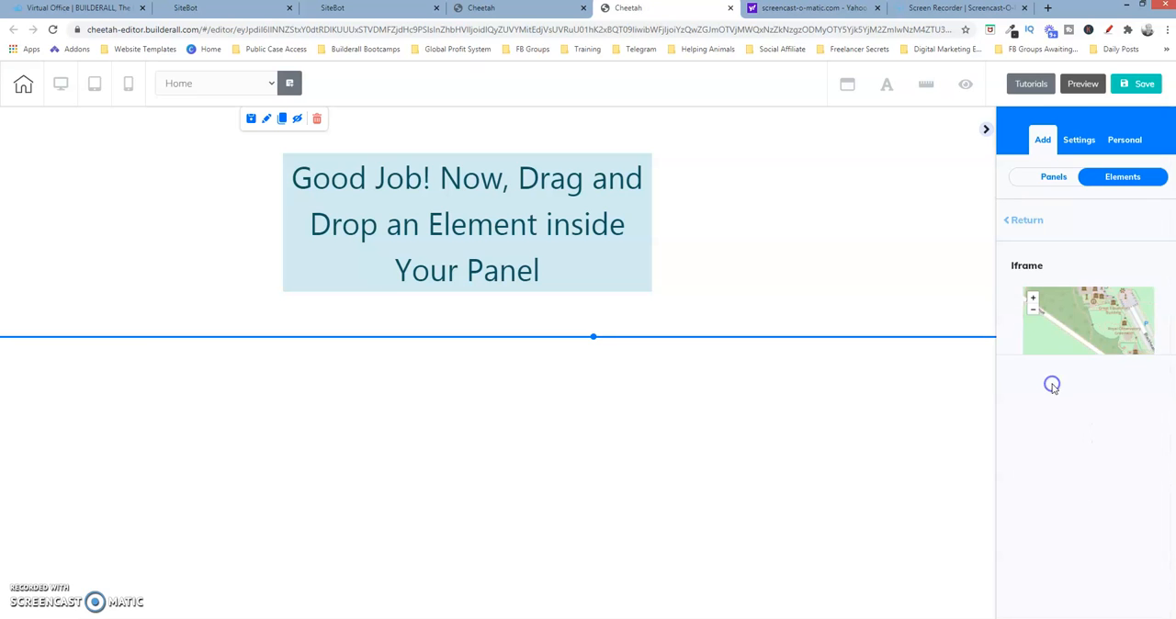
drag(1065, 318, 450, 187)
click(549, 169)
drag(550, 168, 516, 183)
Paste the copied chatbot embed code into the iframe element's Embed Doc setting and apply it
click(423, 176)
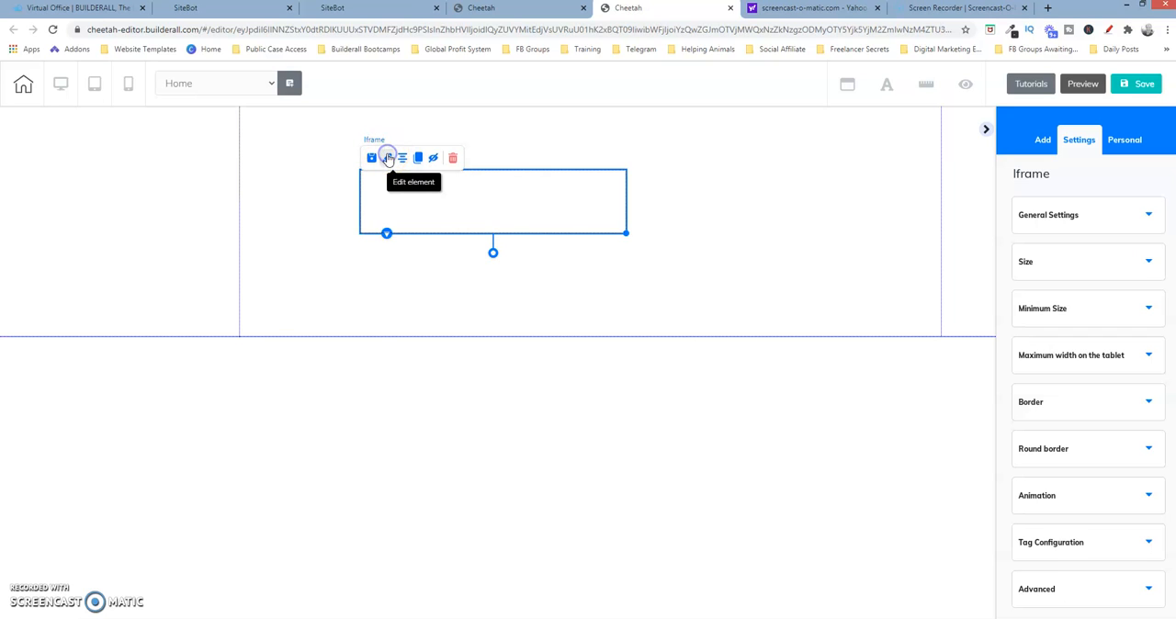
click(1142, 218)
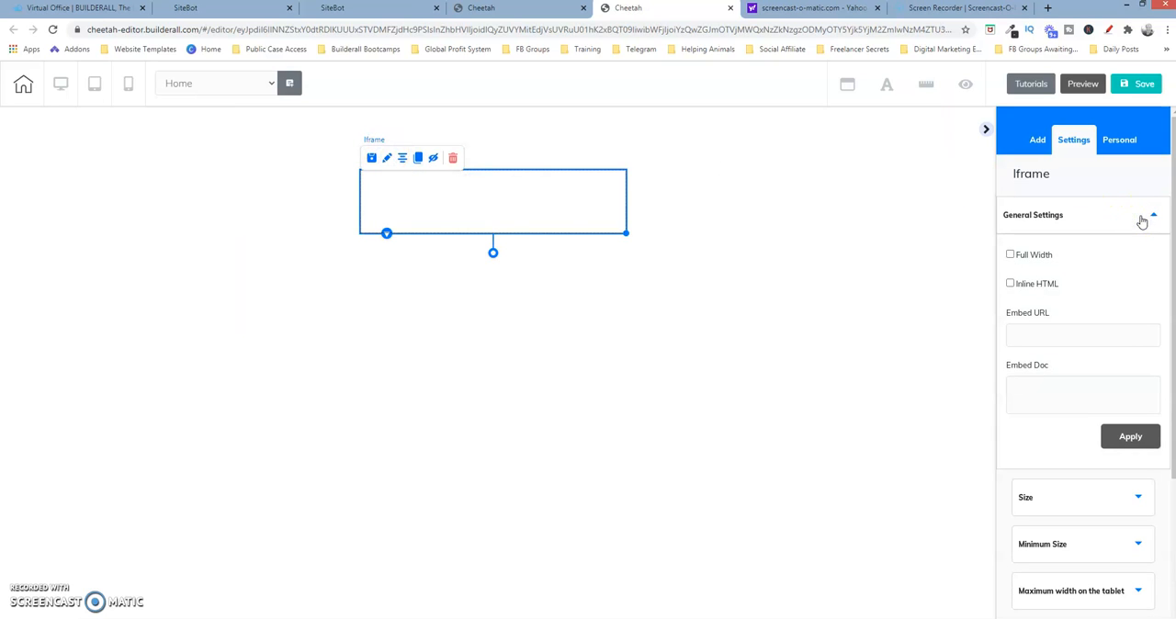
click(1043, 381)
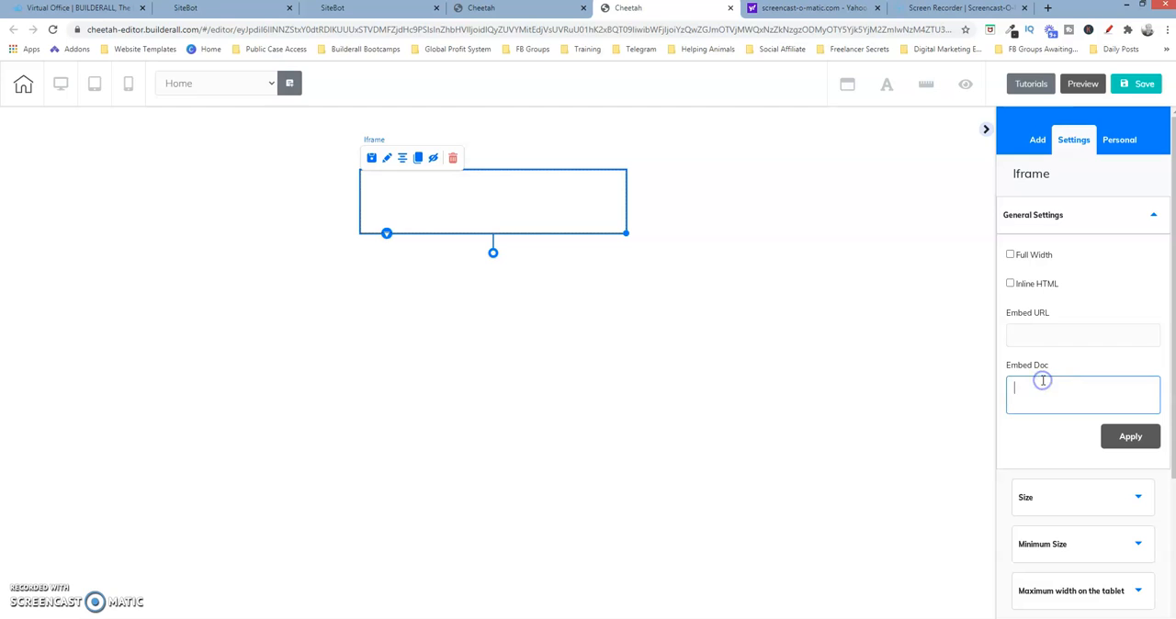
key(ctrl+v)
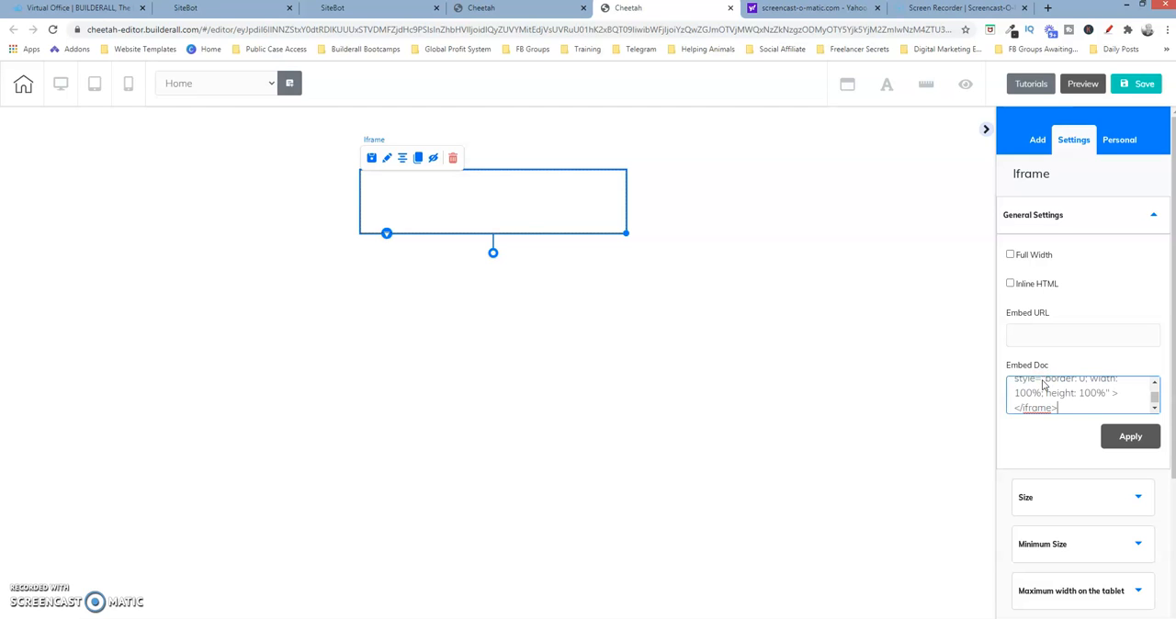
click(1146, 439)
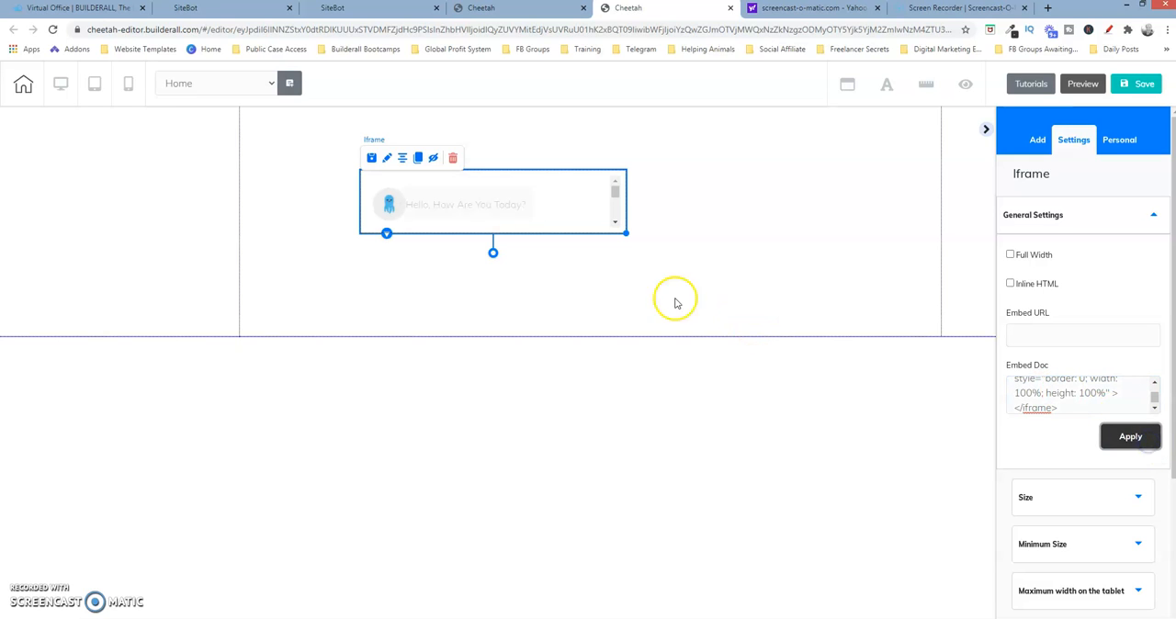
Enlarge the chatbot iframe to show both answer buttons and extend the panel's height below it
drag(625, 232, 725, 323)
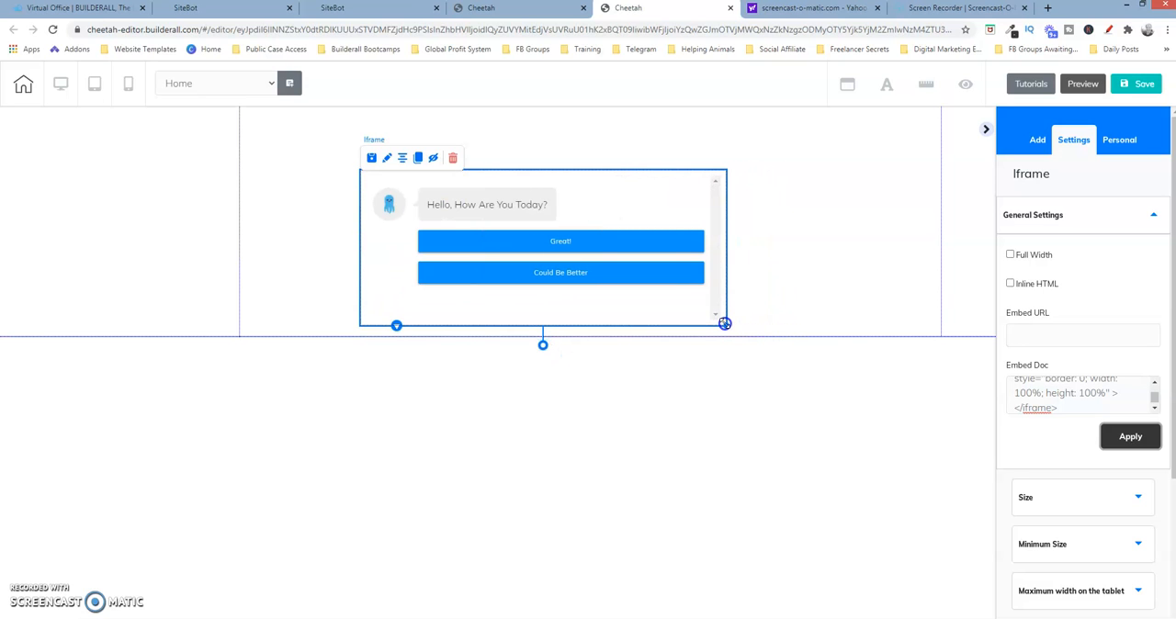
click(571, 339)
drag(594, 338, 599, 397)
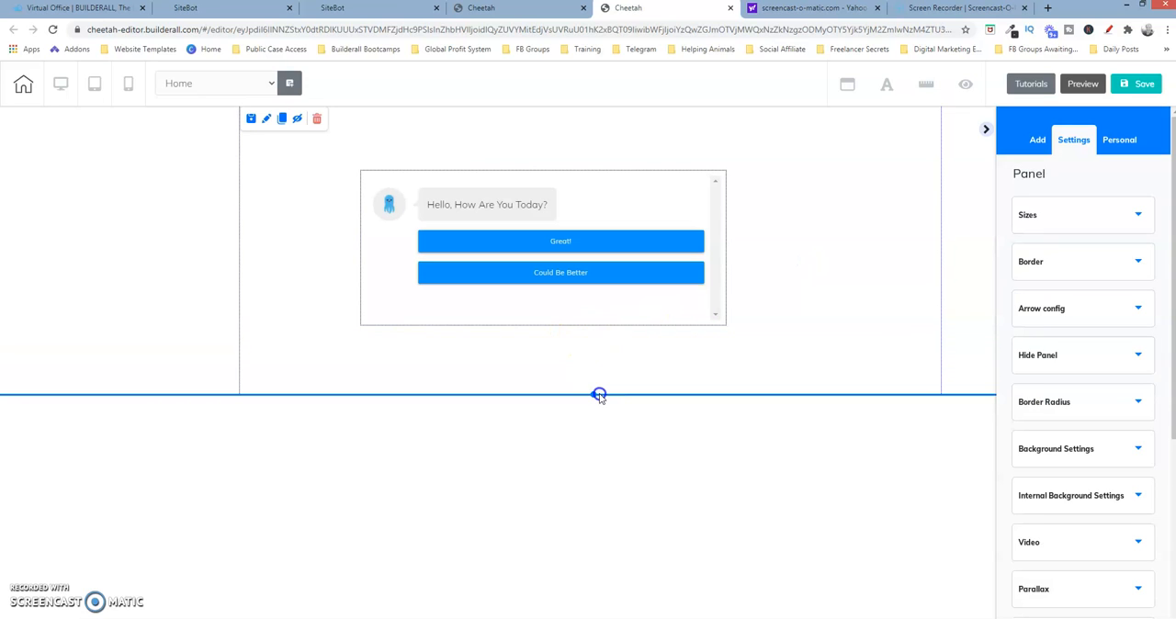
Move the chatbot iframe to the right edge of the page's content area and make it slightly taller
drag(672, 202, 883, 214)
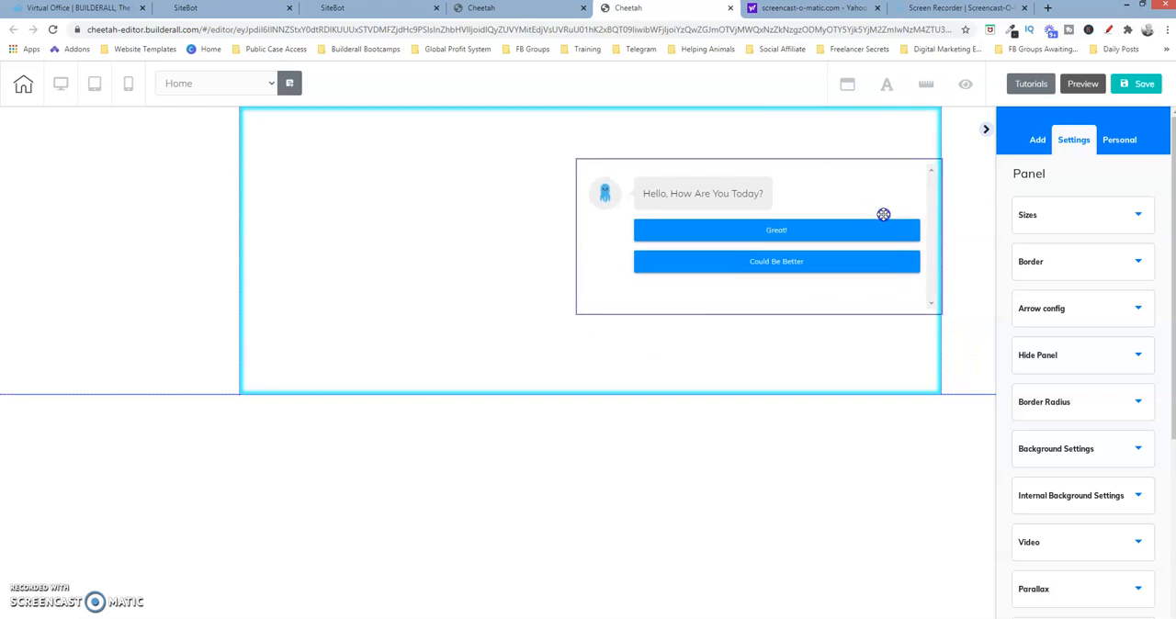
click(944, 315)
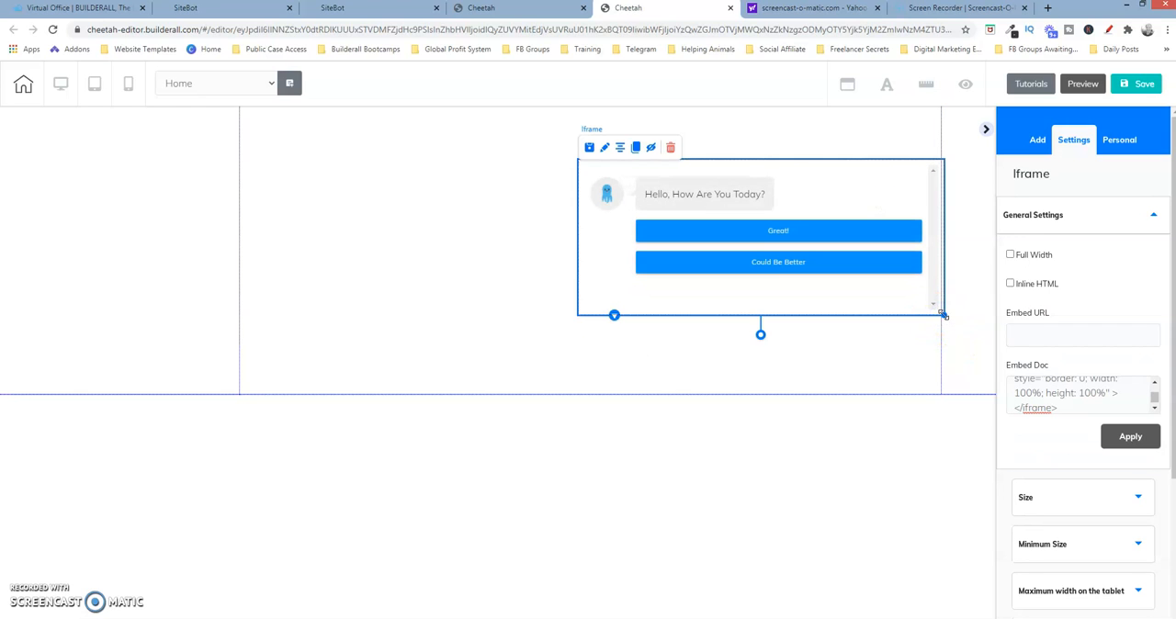
drag(943, 315, 947, 354)
click(853, 328)
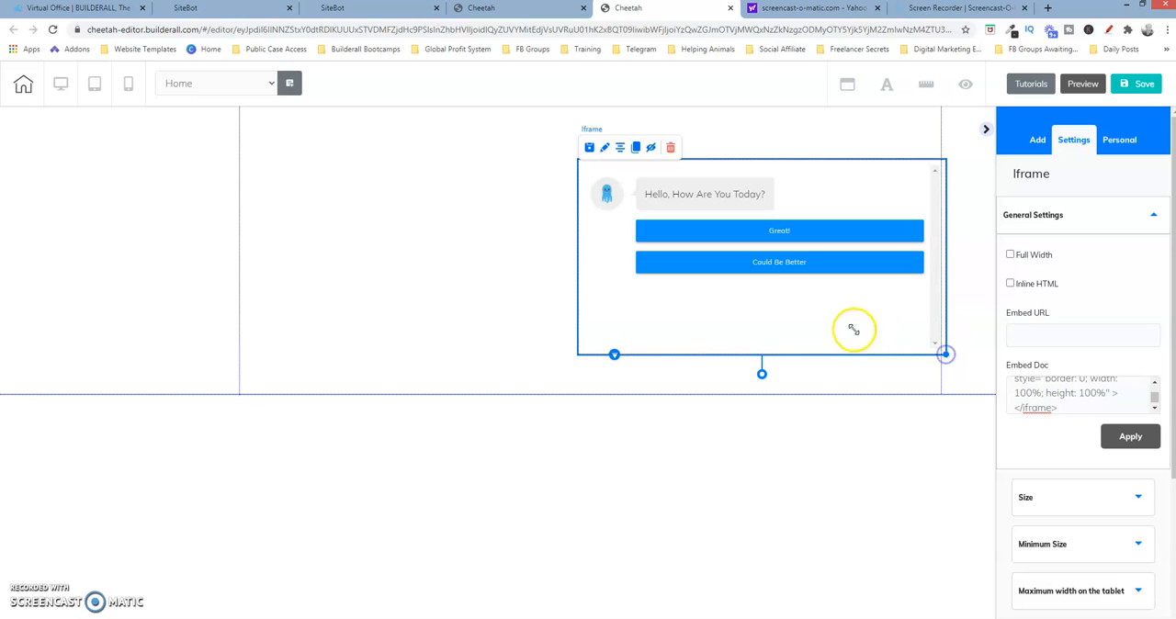
Save and publish the site, and open the published website
click(1139, 84)
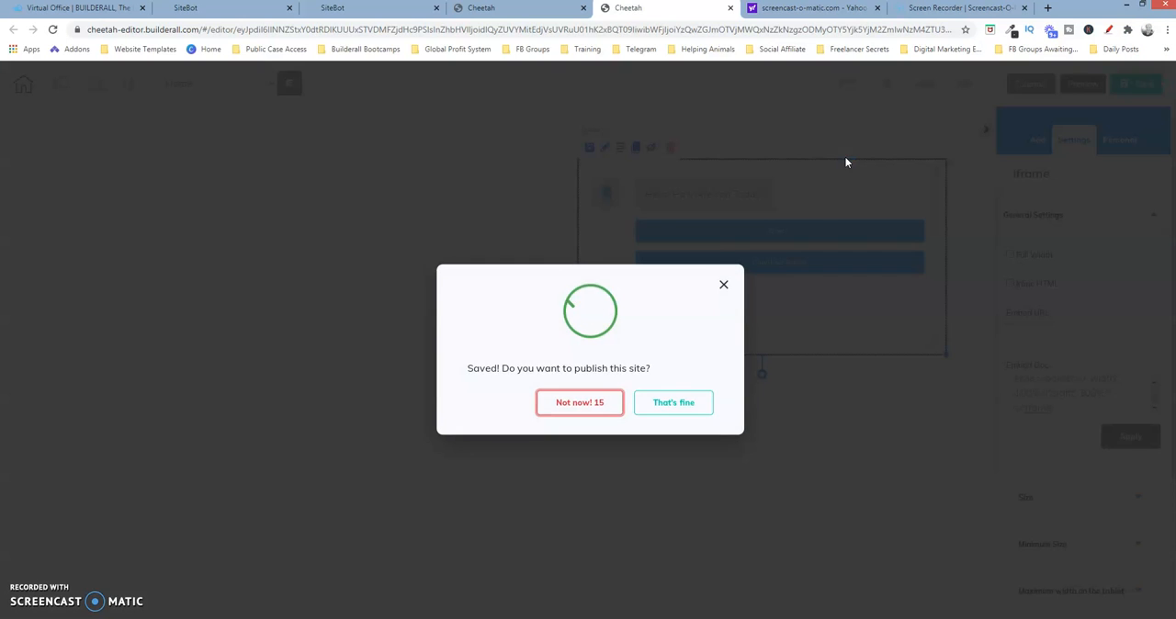
click(665, 405)
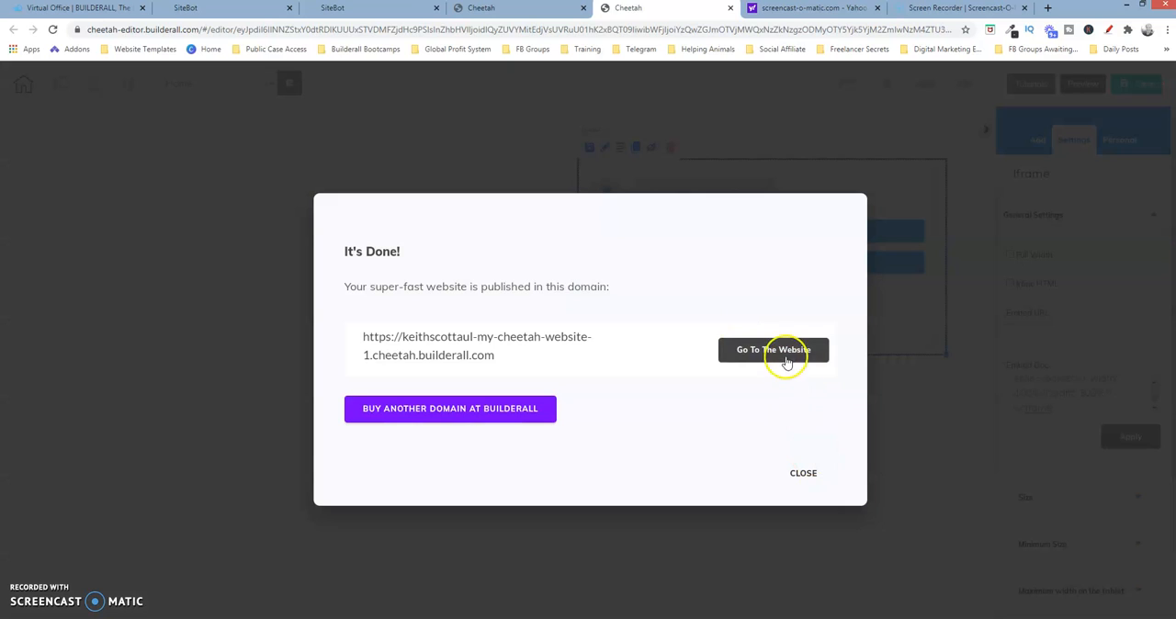
click(781, 350)
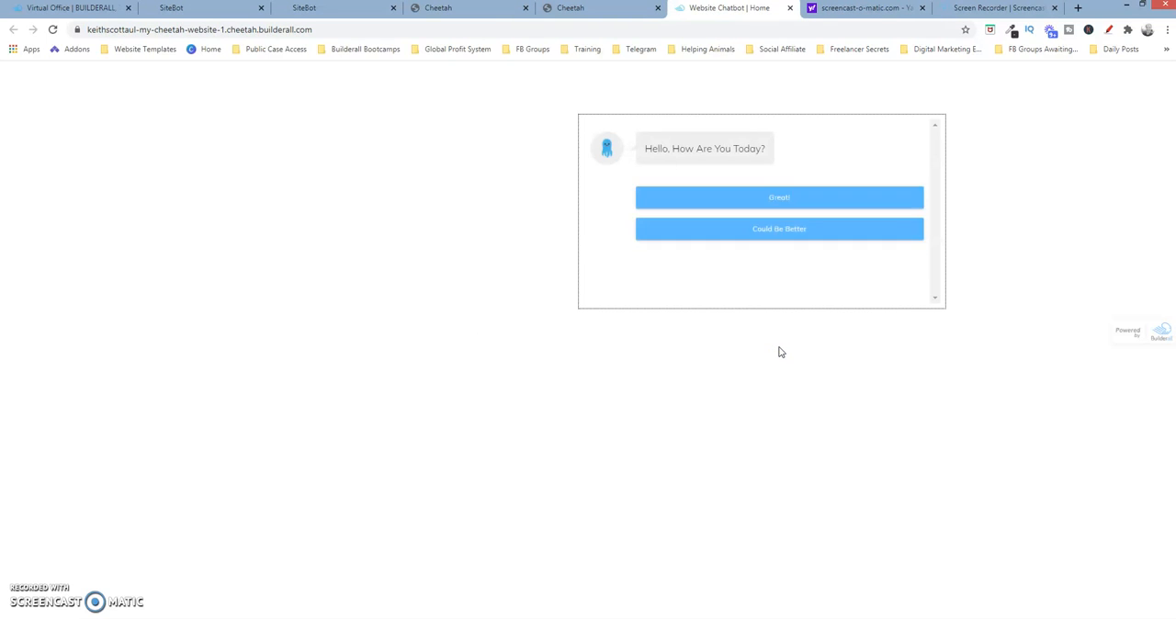
Test the published chatbot with the answers Great! and None of These, and reload the page to restart the chat
click(779, 187)
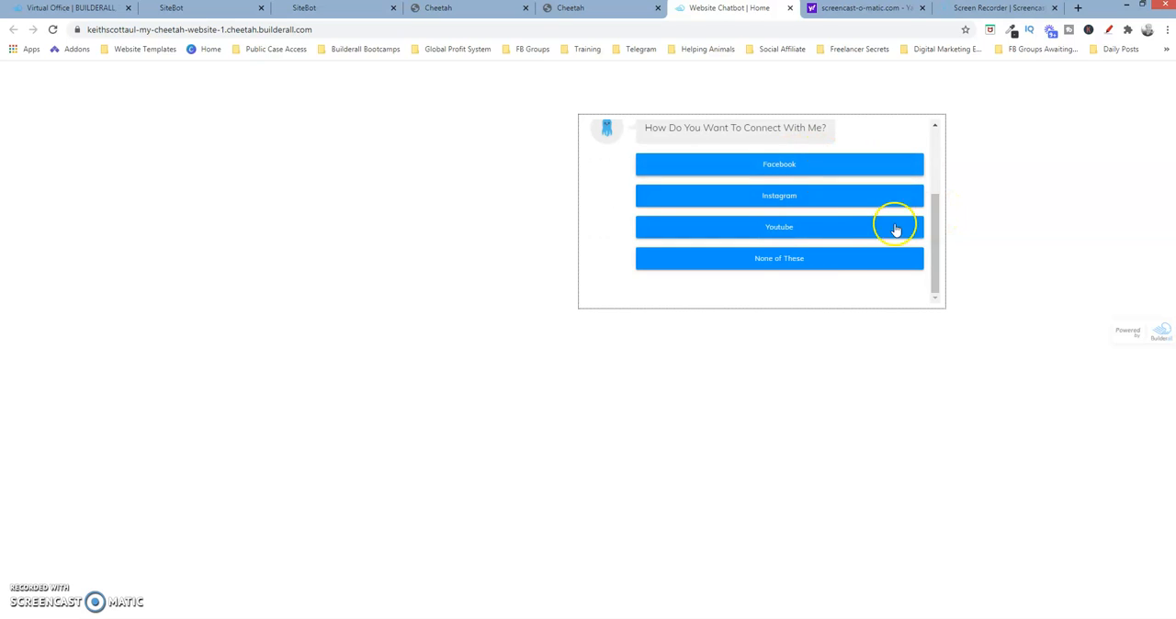
click(801, 260)
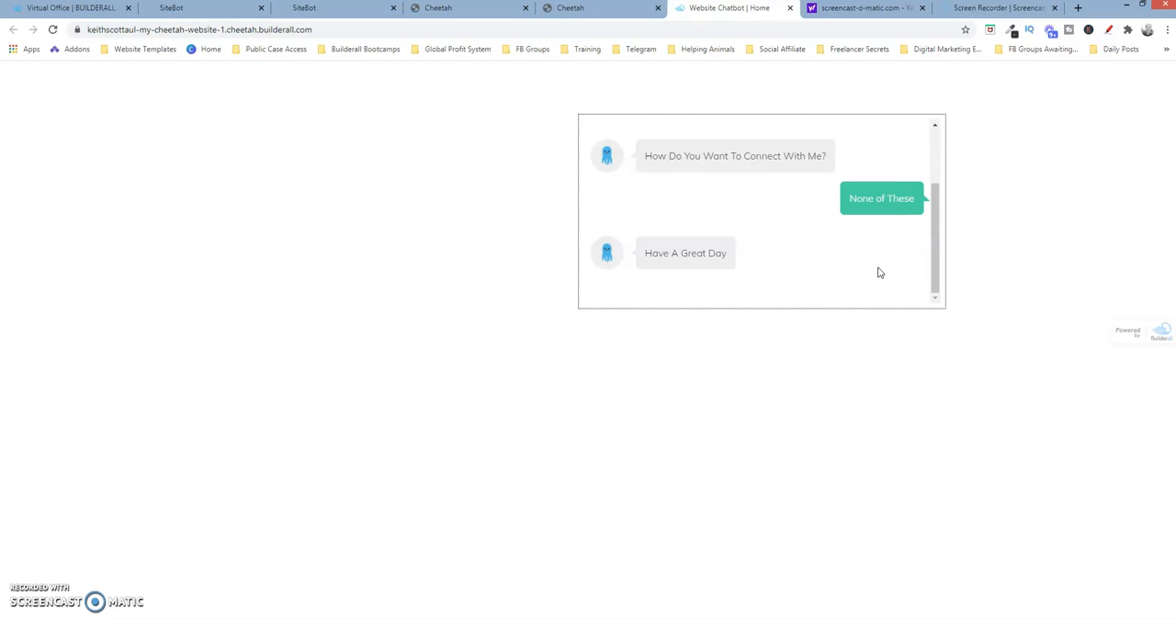
key(F5)
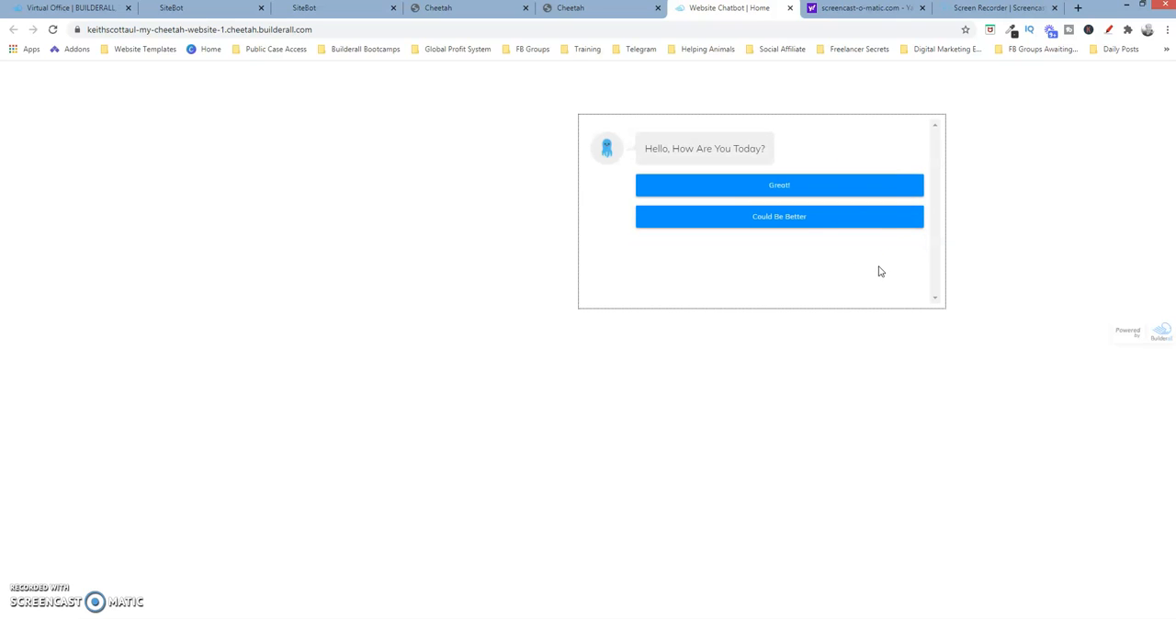
Test the Could Be Better answer and the Facebook option, return to the chatbot page and review the conversation back to the connection menu
click(855, 218)
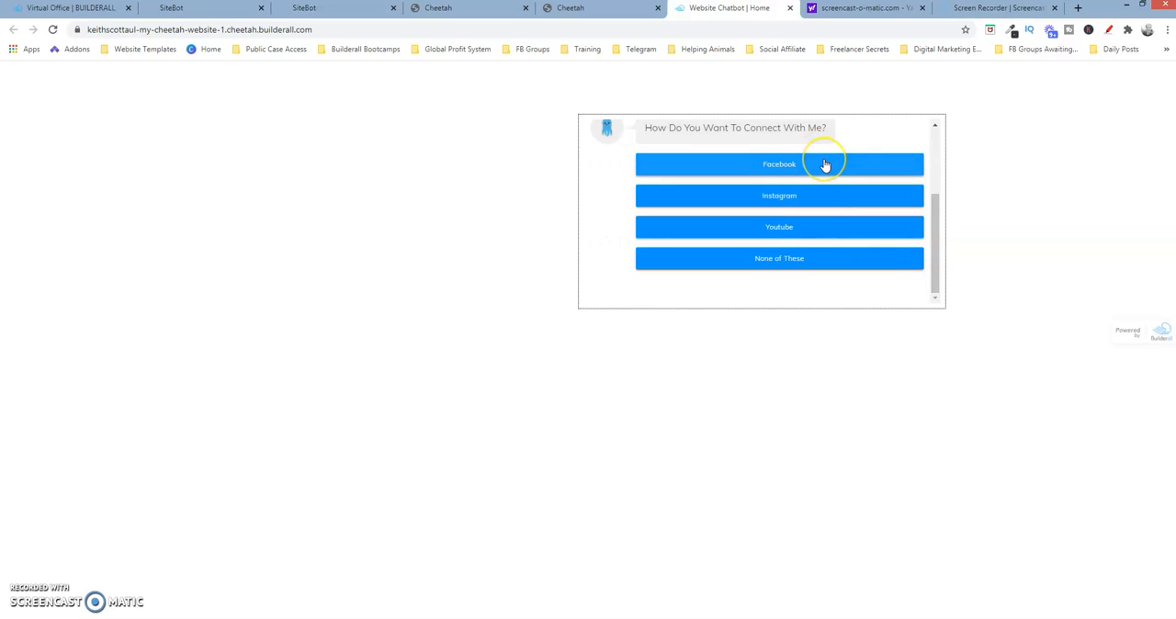
click(825, 164)
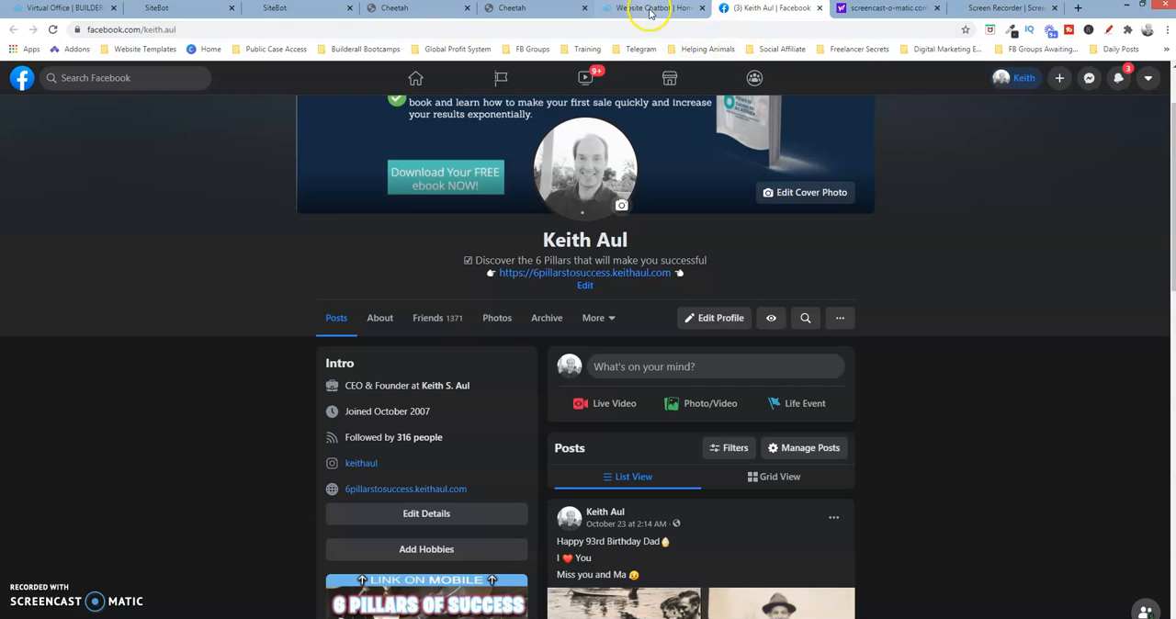
click(652, 11)
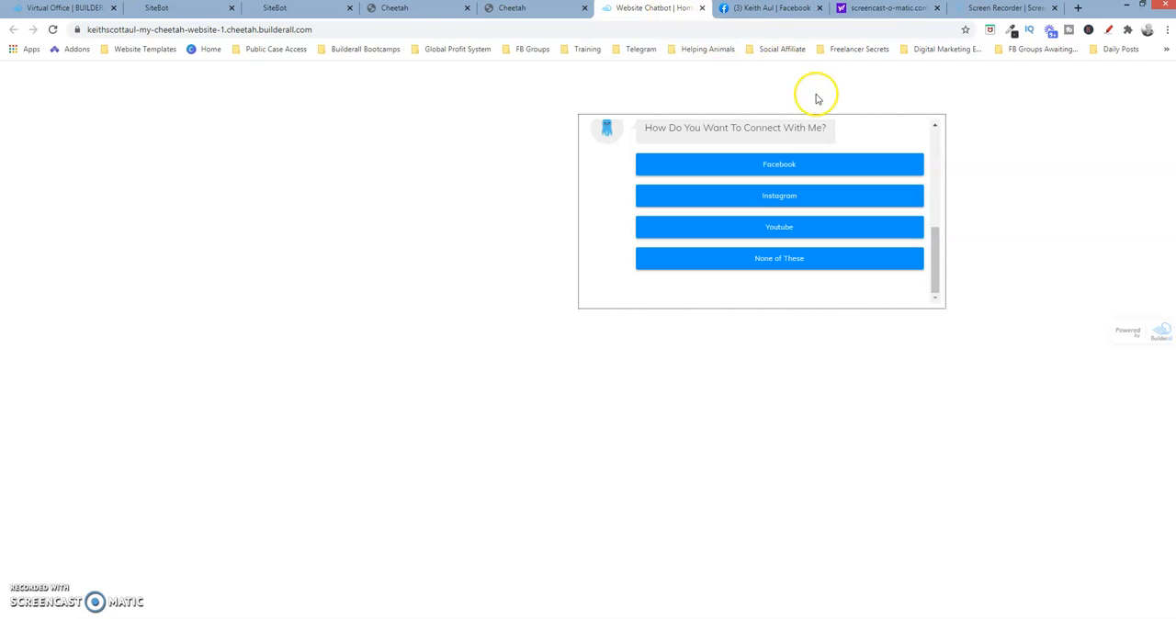
drag(935, 250, 914, 187)
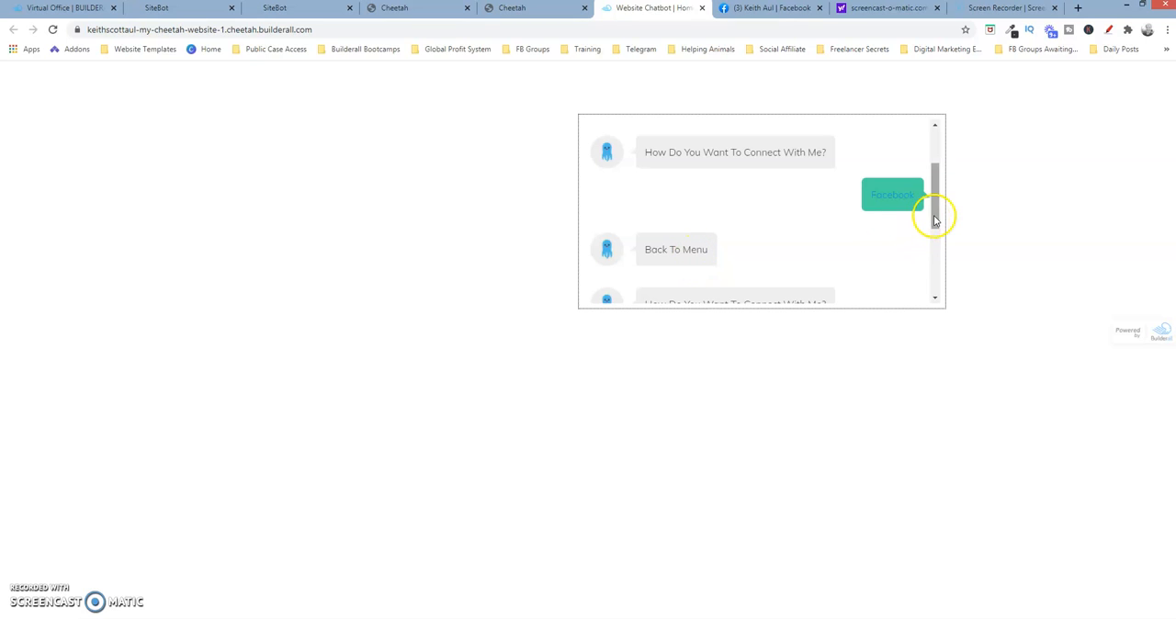
drag(934, 215, 938, 249)
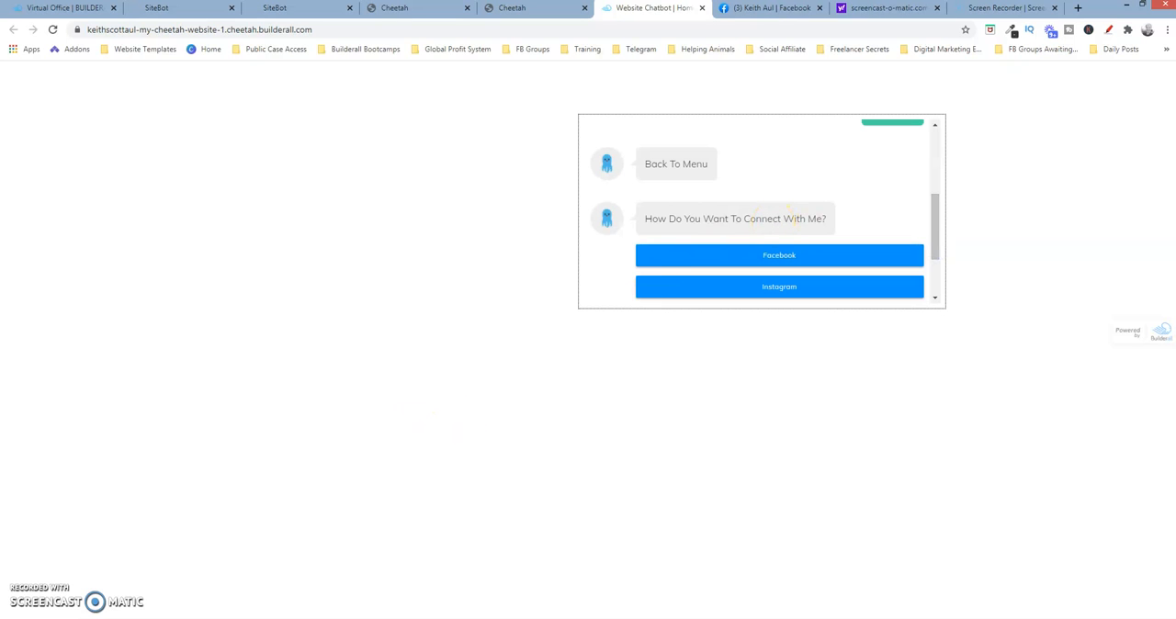
scroll(892, 144, down, 1)
mouse_move(931, 223)
mouse_down()
mouse_move(931, 204)
mouse_move(935, 237)
mouse_up()
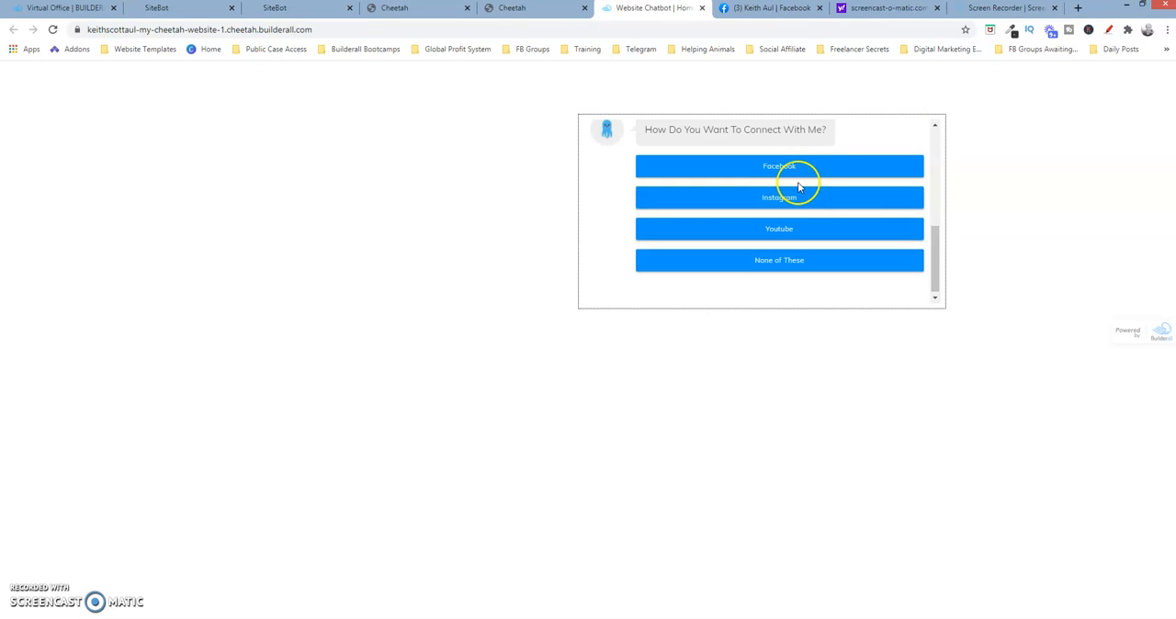